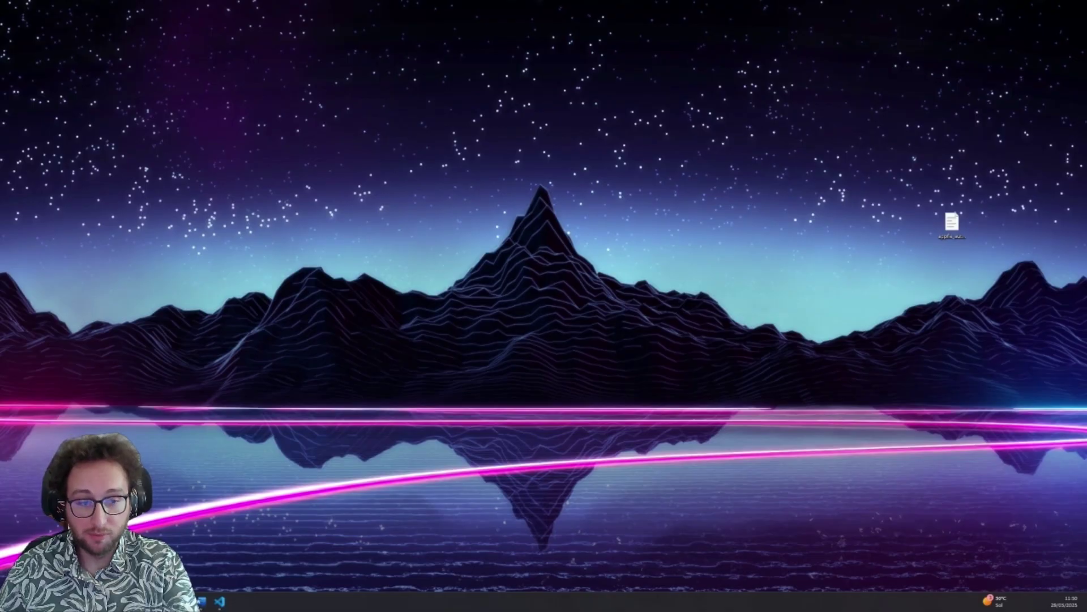
- Examine the namespace checks, the listFieldsToAutoSave array and the autoSaveField function in appfie_autosavejavascript.js in VS Code
click(217, 603)
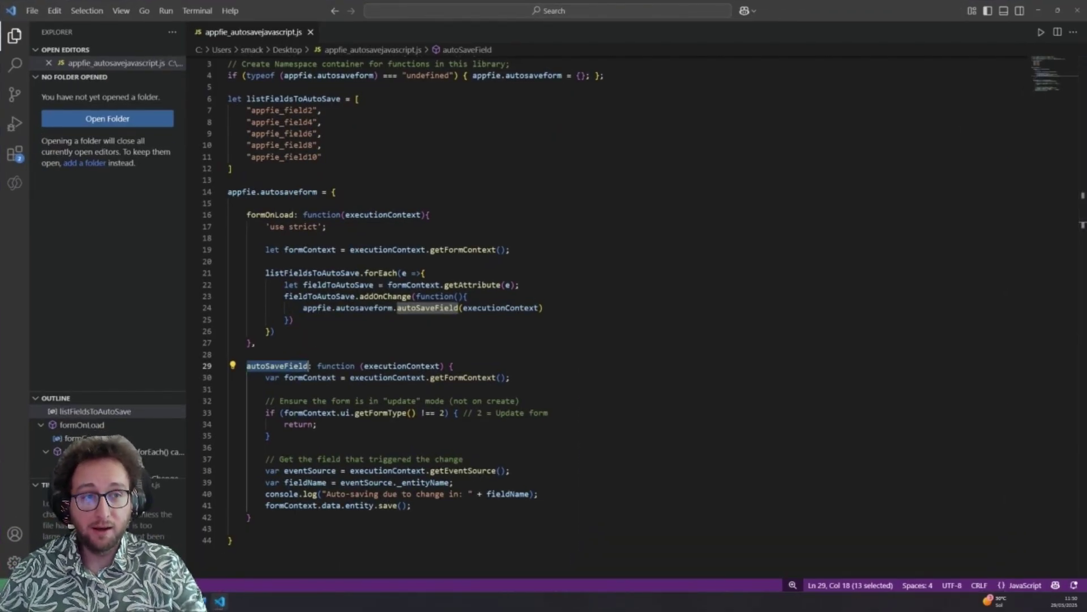
scroll(510, 204, up, 1)
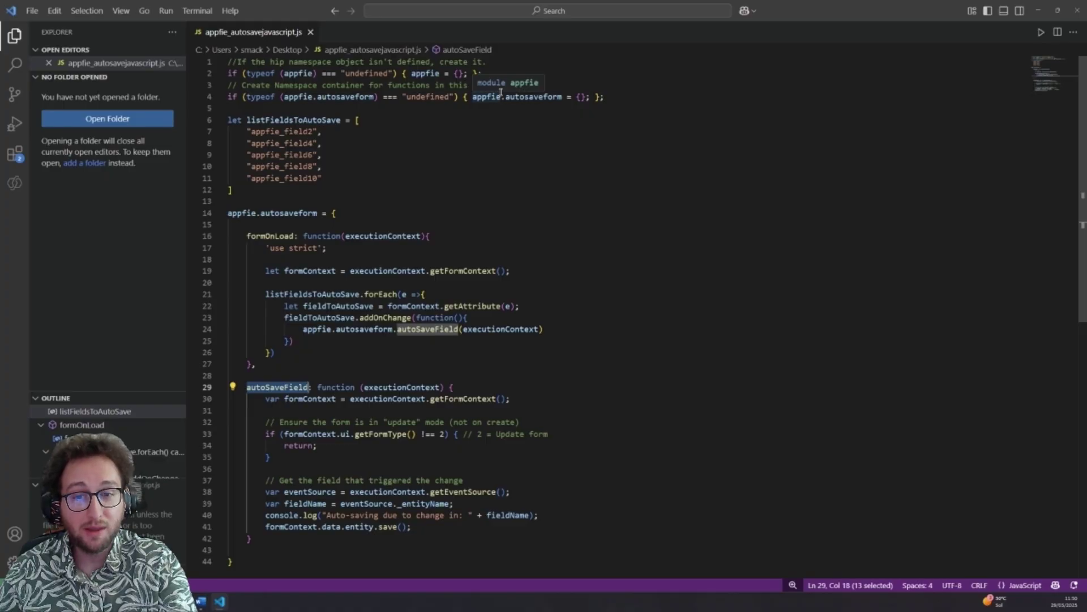
drag(619, 98, 225, 61)
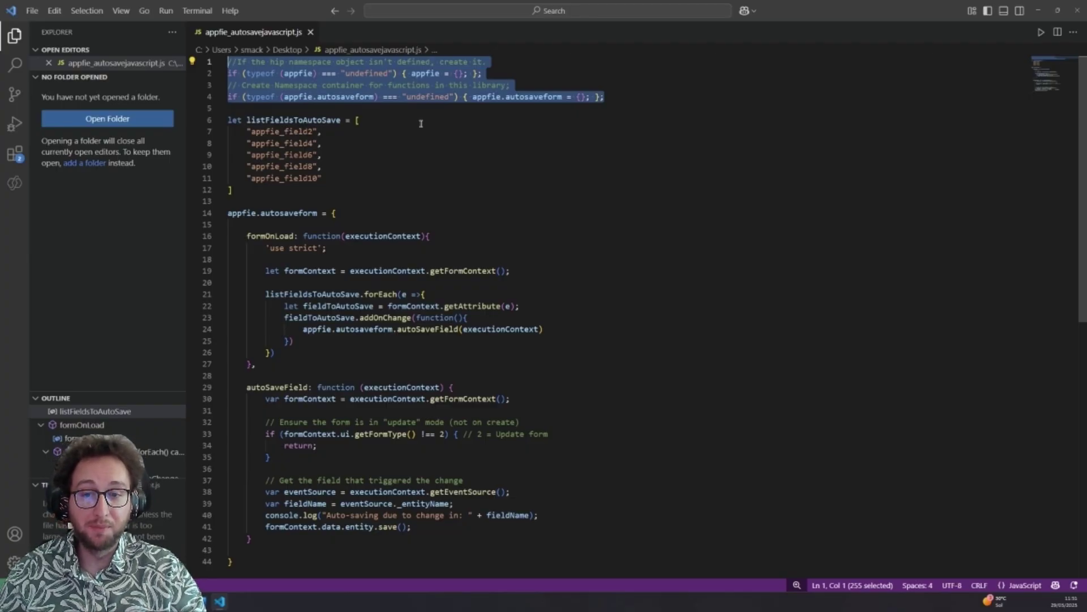
click(632, 244)
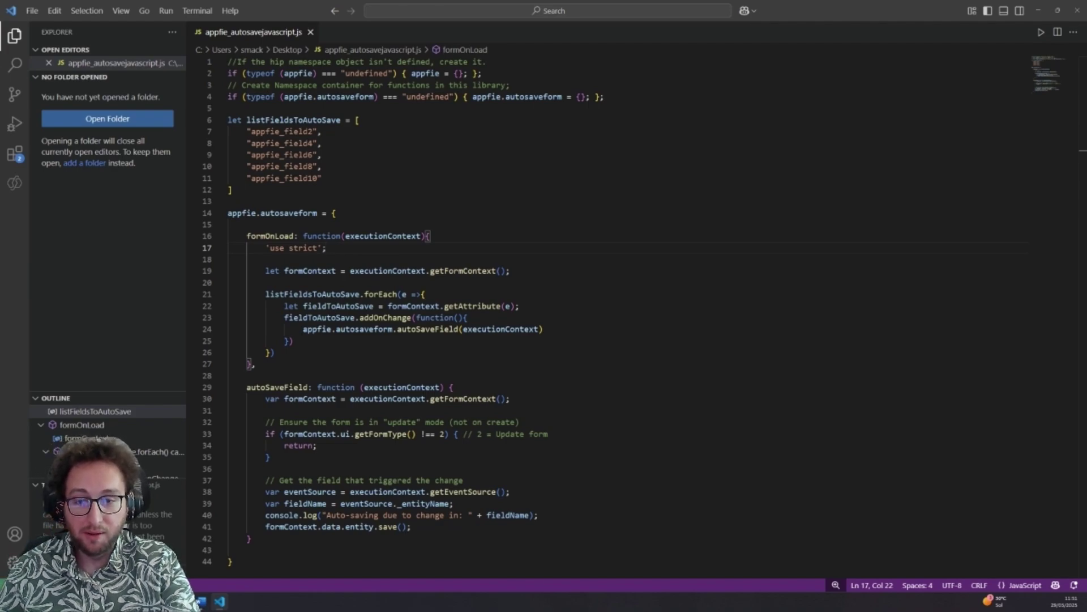
drag(276, 191, 228, 120)
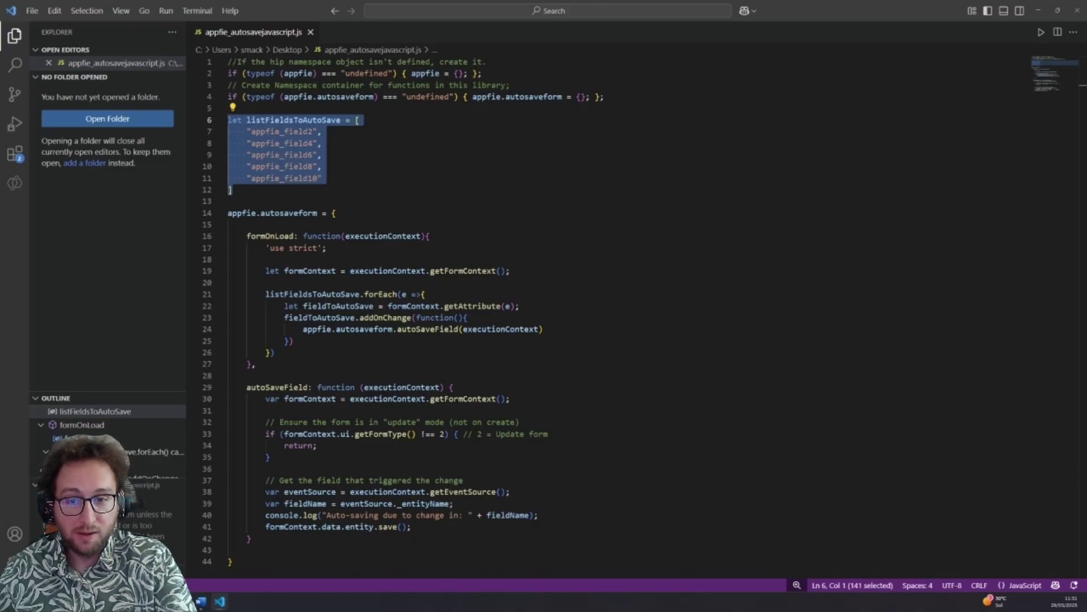
scroll(286, 358, down, 1)
drag(247, 366, 252, 518)
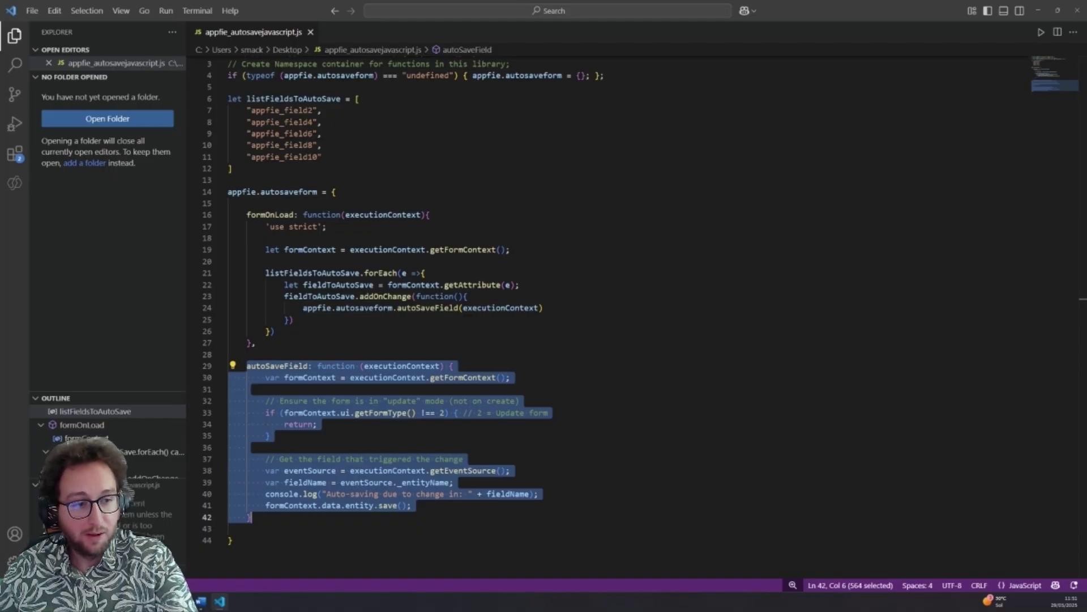
click(283, 342)
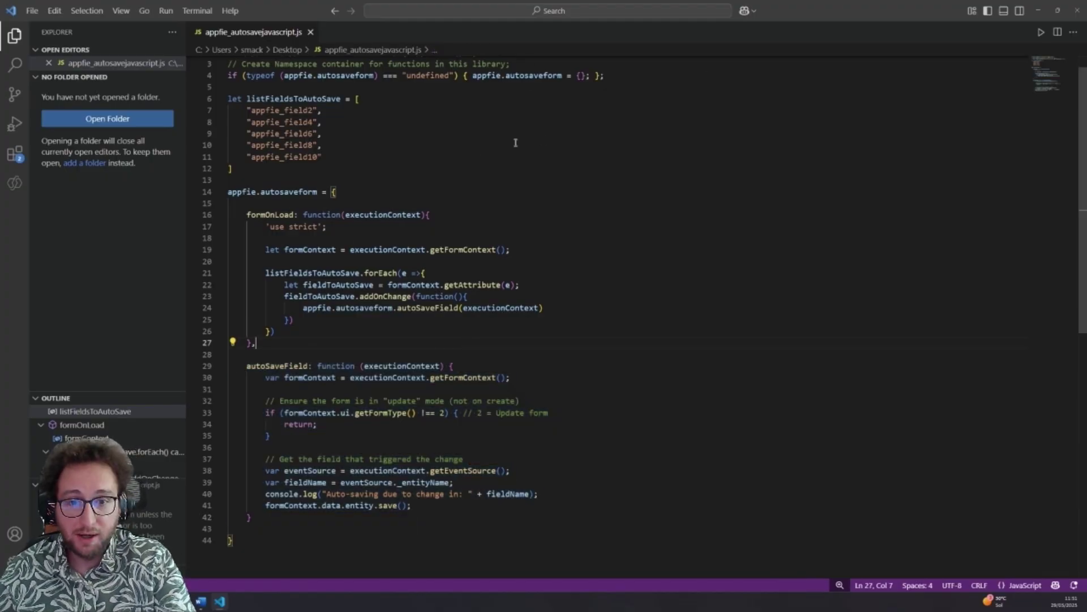
- Switch to the Power Apps solution's web resource code list in the browser
click(1039, 10)
mouse_move(182, 602)
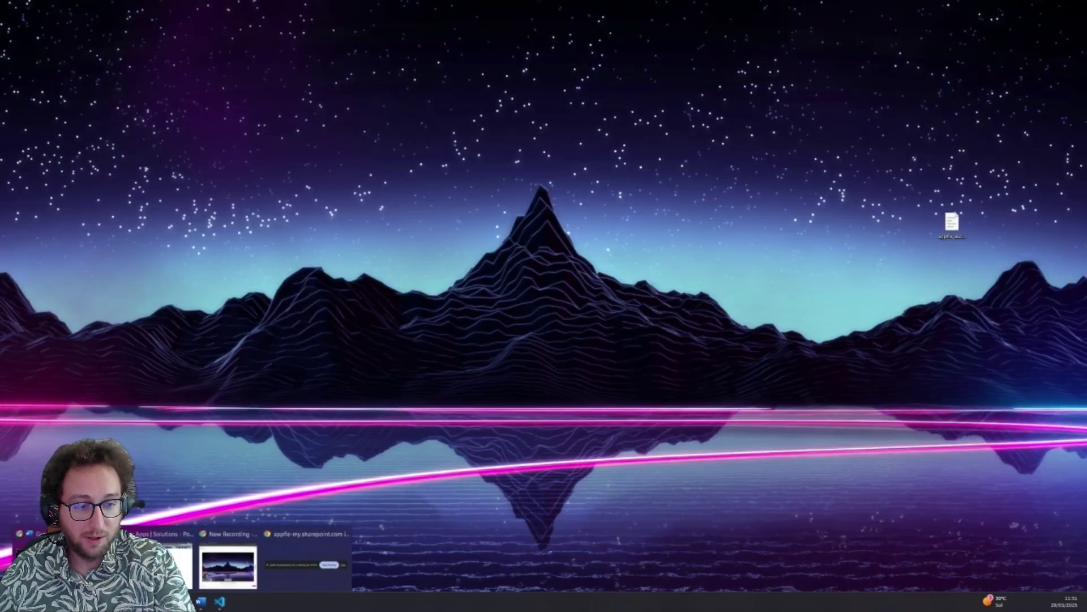
click(172, 547)
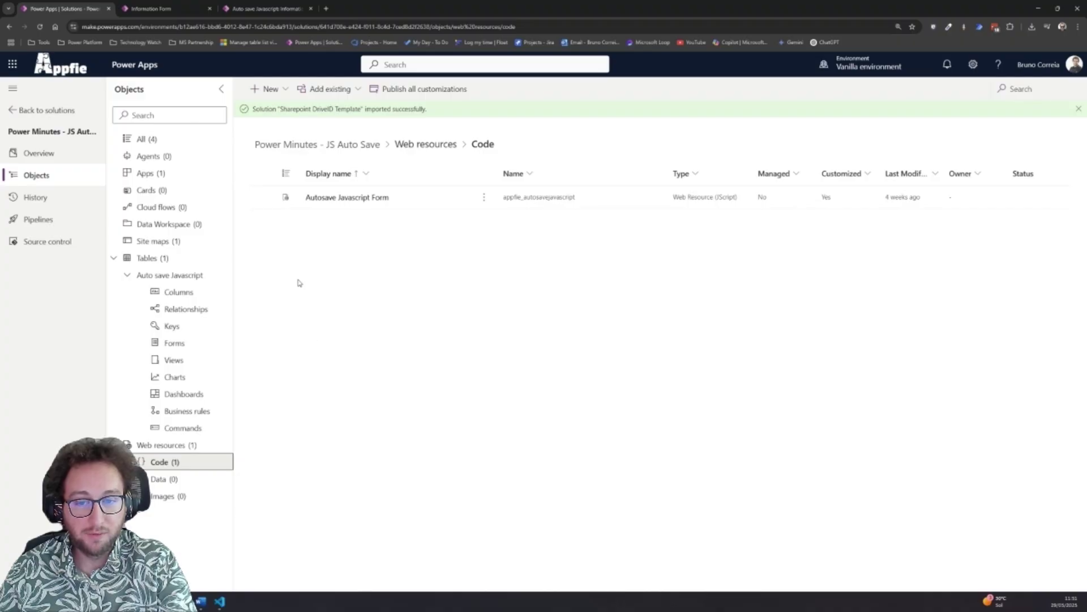
- Start a new web resource in the solution and paste in the full script copied from VS Code as its code
click(271, 91)
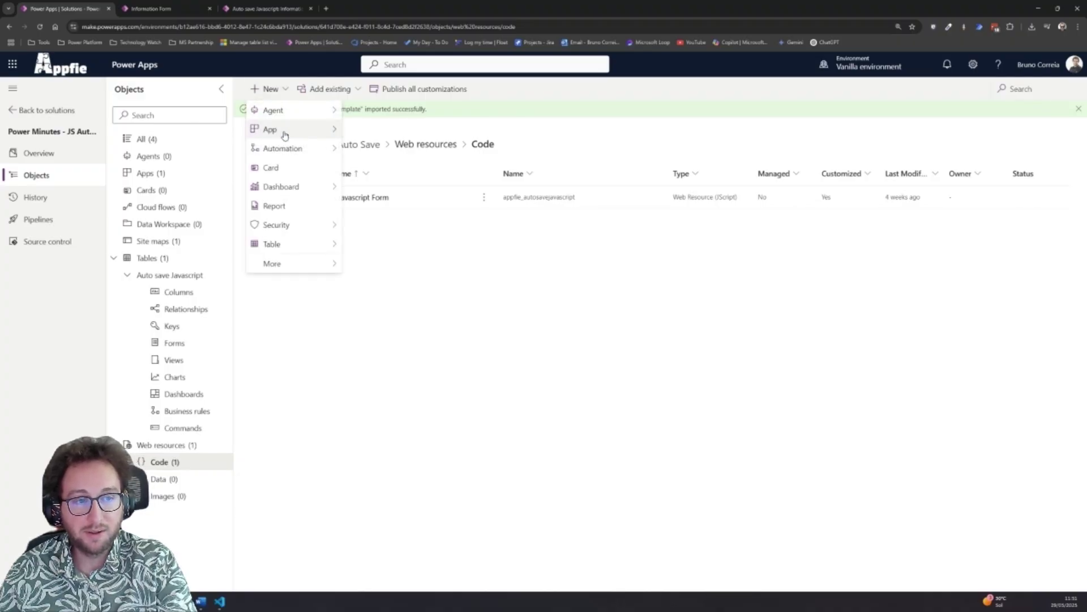
mouse_move(305, 265)
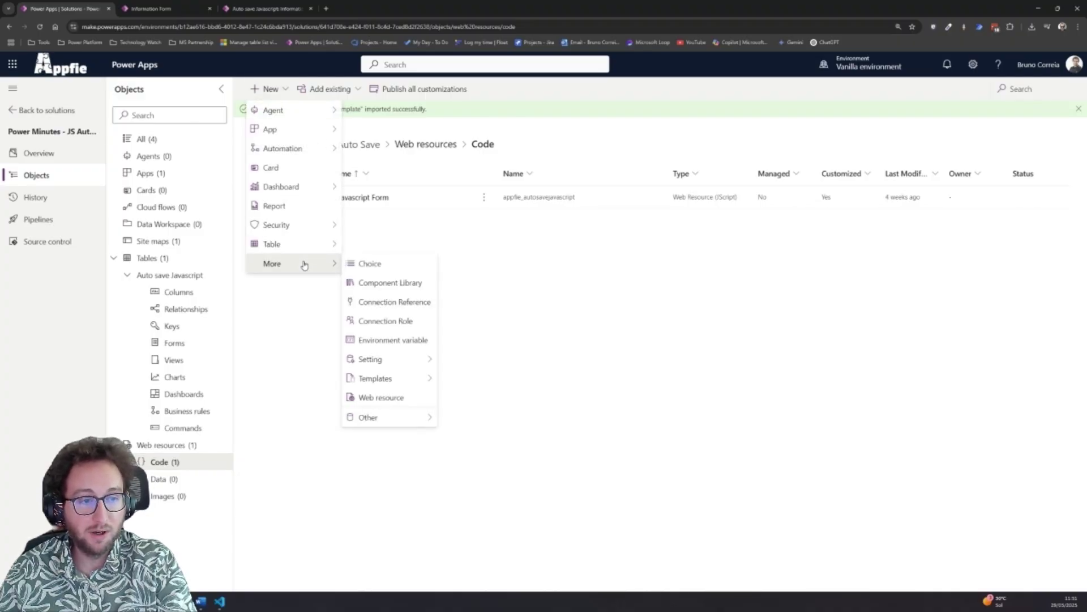
click(382, 398)
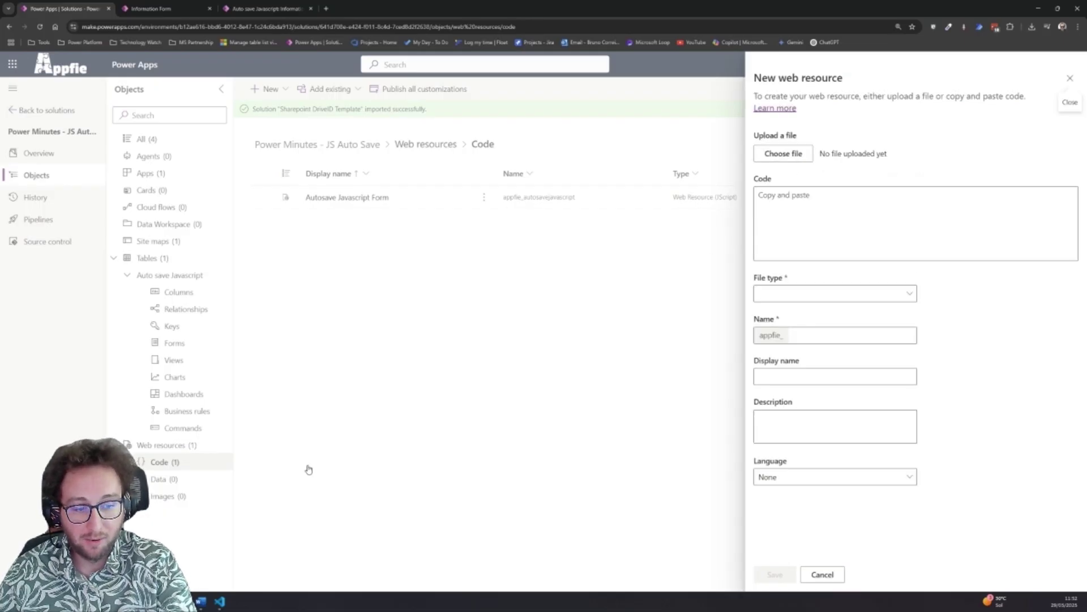
click(221, 603)
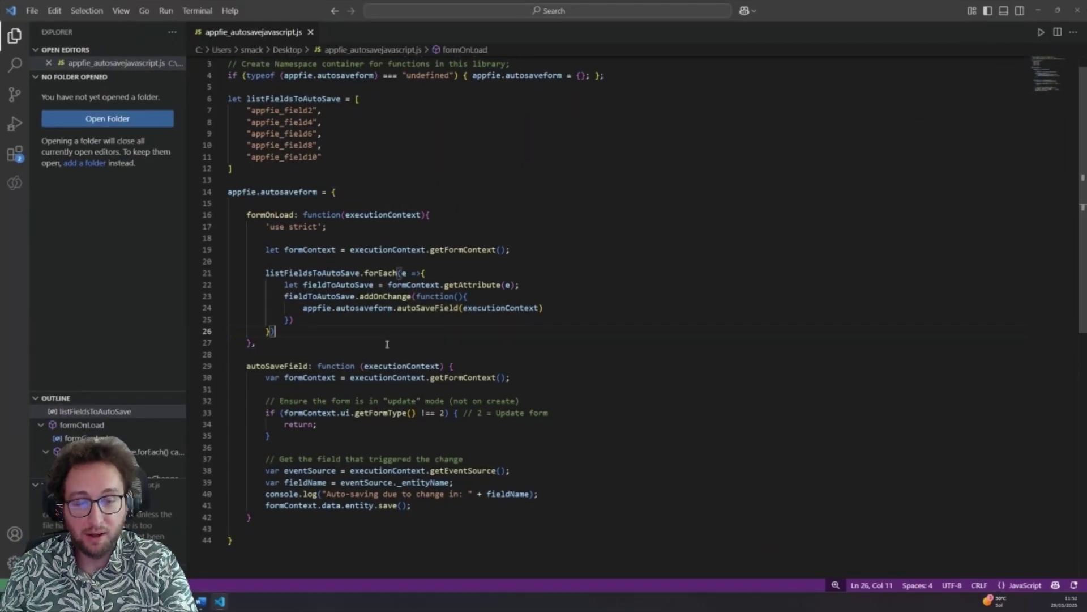
key(ctrl+a)
key(ctrl+c)
click(1039, 10)
click(918, 215)
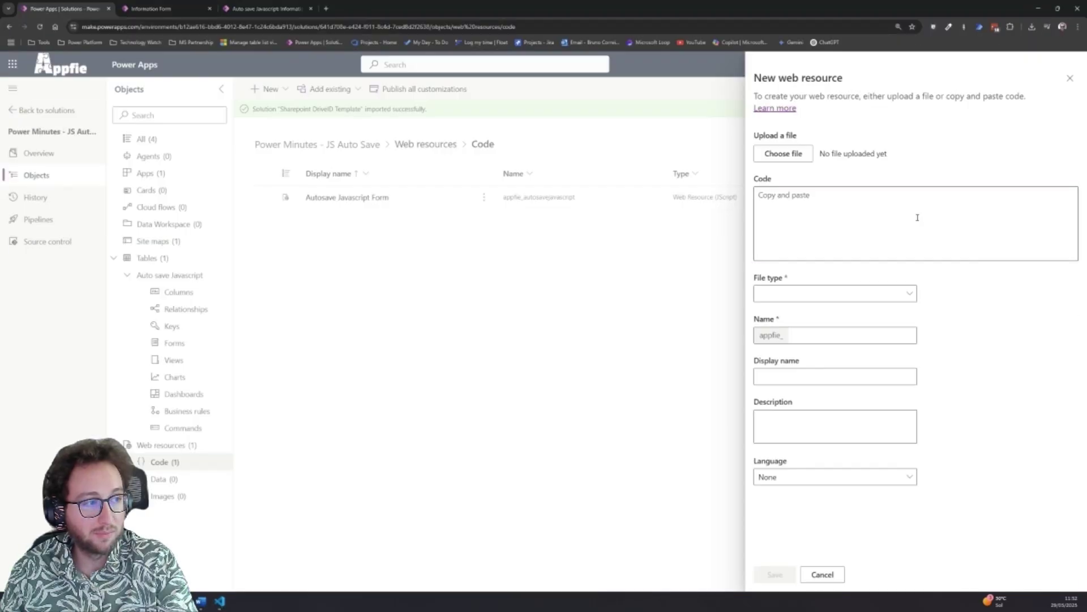
key(ctrl+v)
- Set the new web resource's file type to JavaScript (JS) and discard the unsaved resource
click(910, 295)
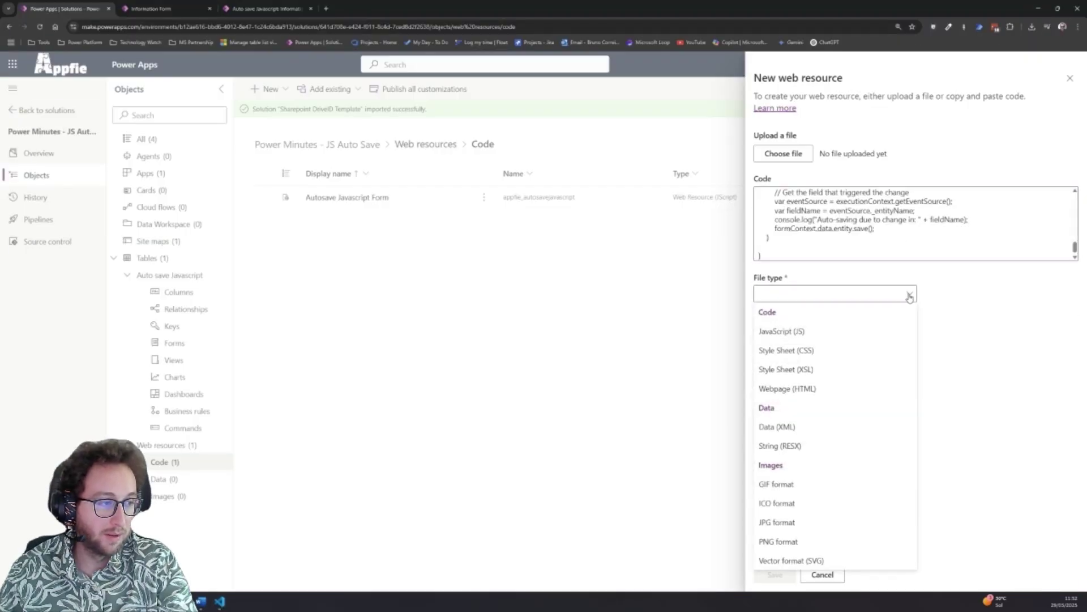
click(816, 331)
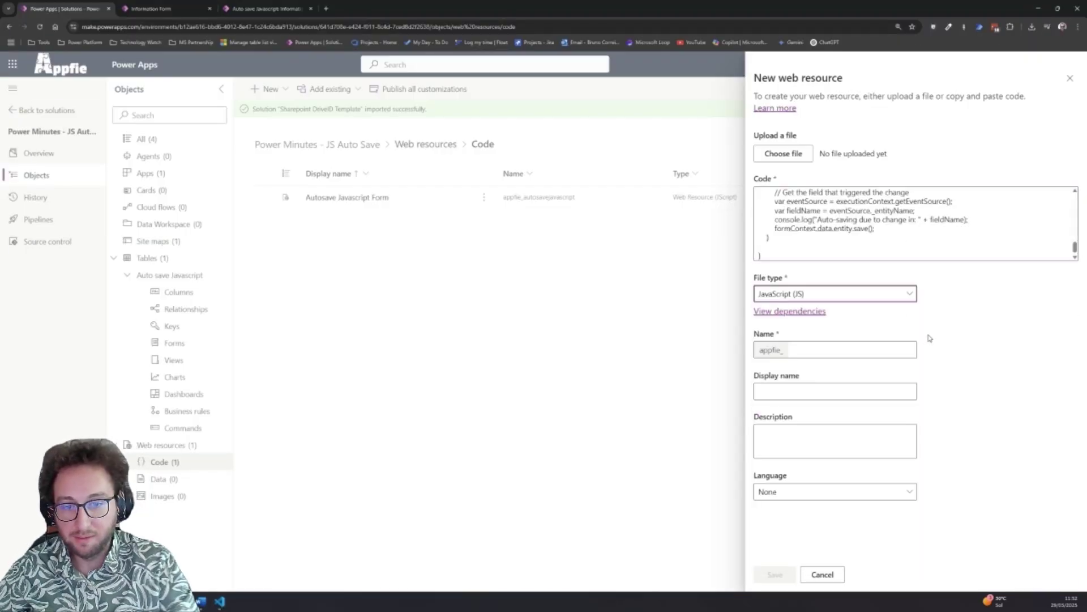
click(838, 356)
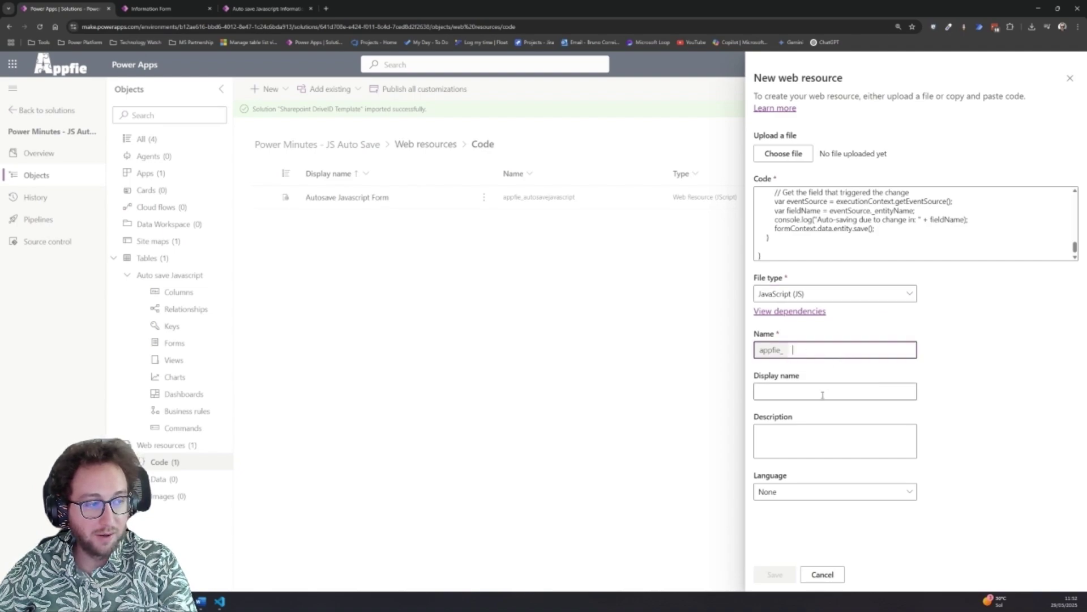
click(822, 574)
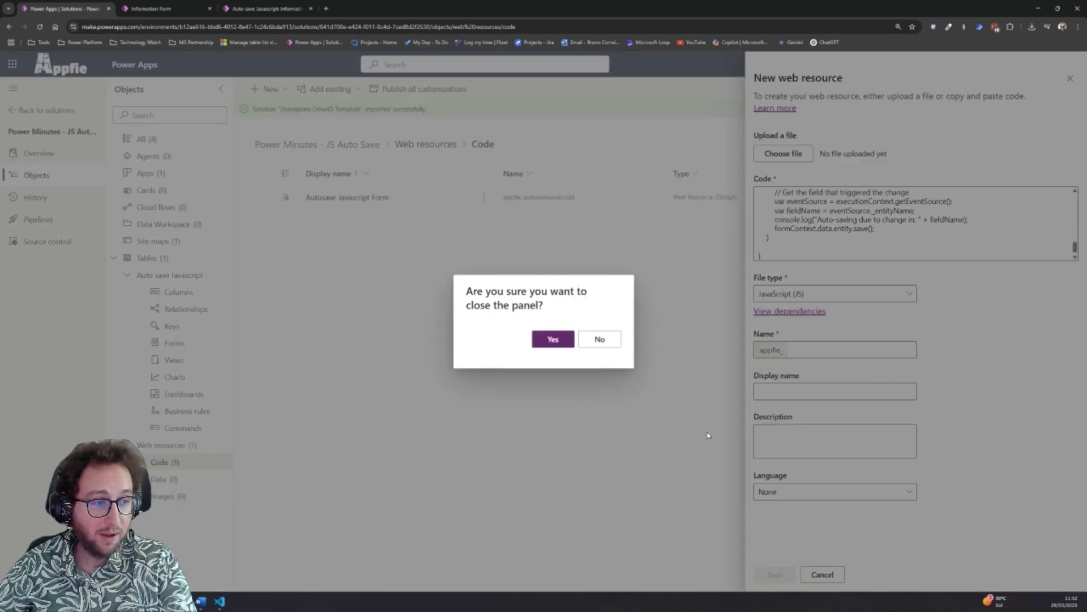
click(561, 342)
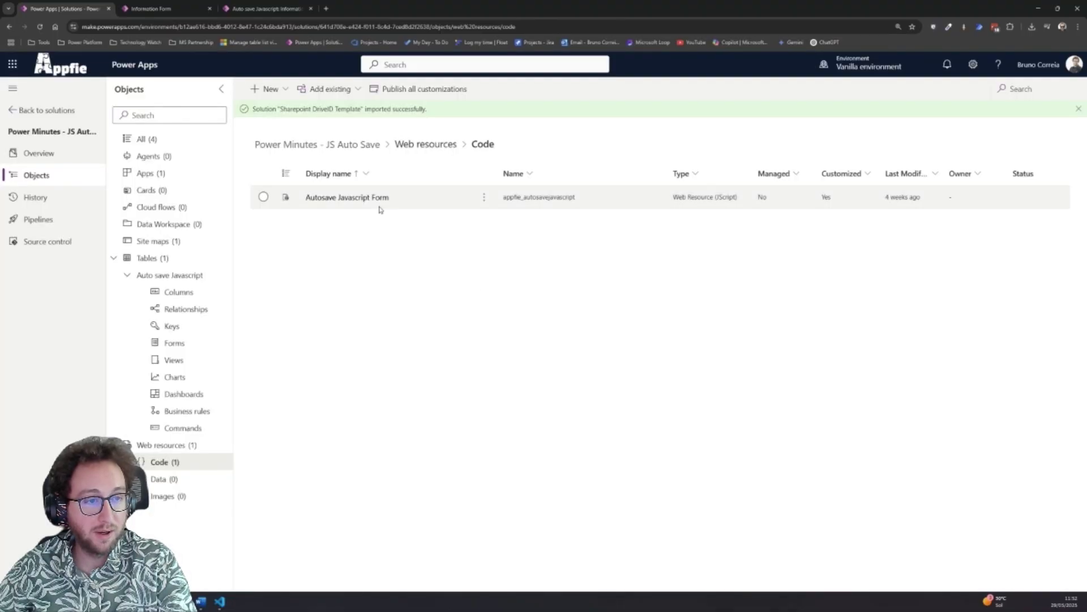
- Review the details of the existing Autosave Javascript Form web resource, close them without changes and publish the resource
click(370, 198)
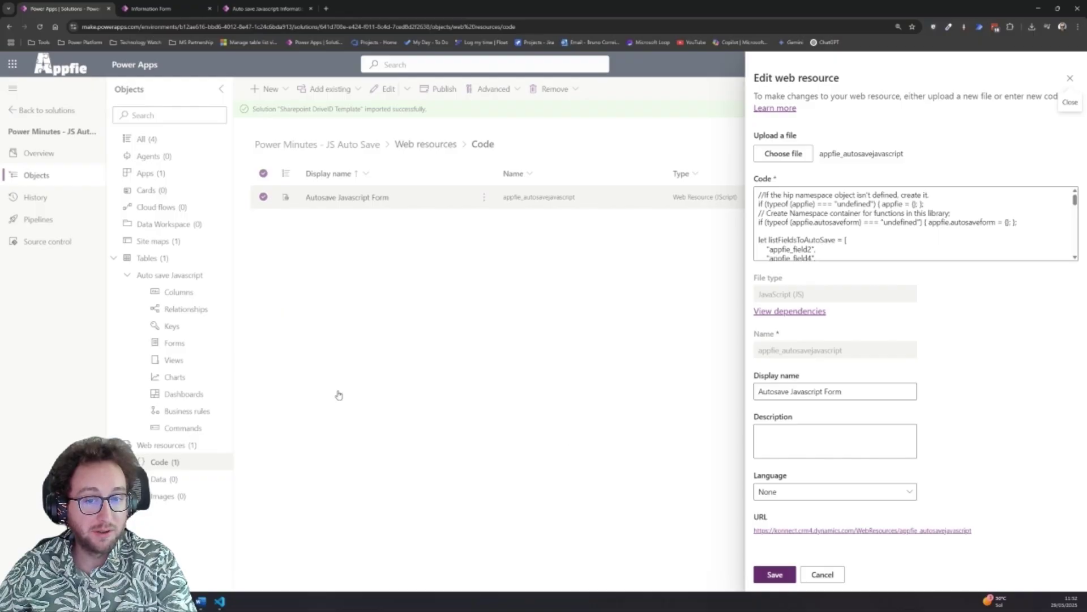
click(825, 572)
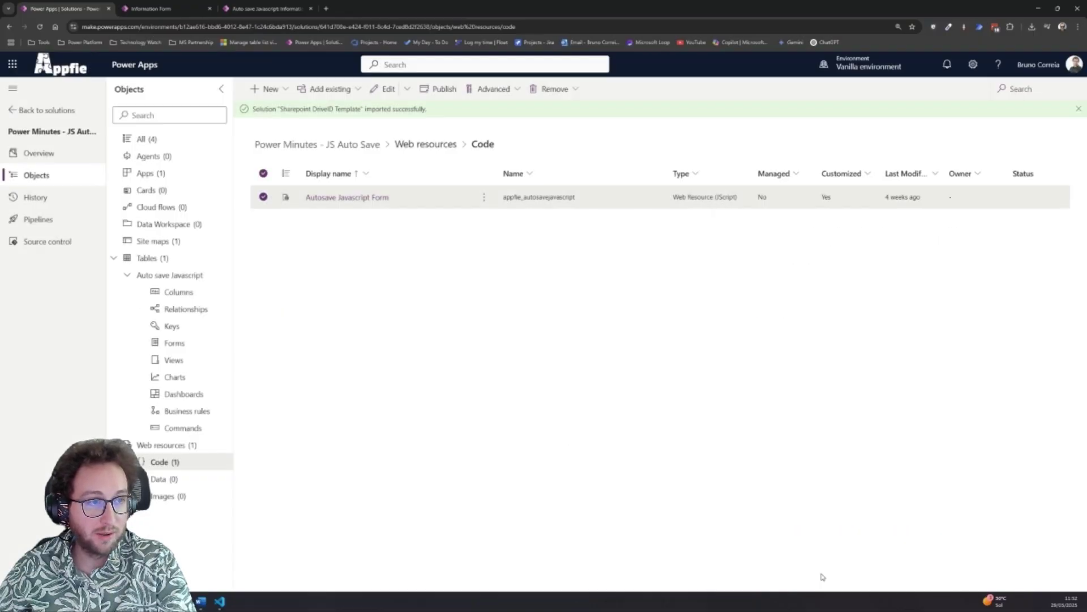
click(437, 91)
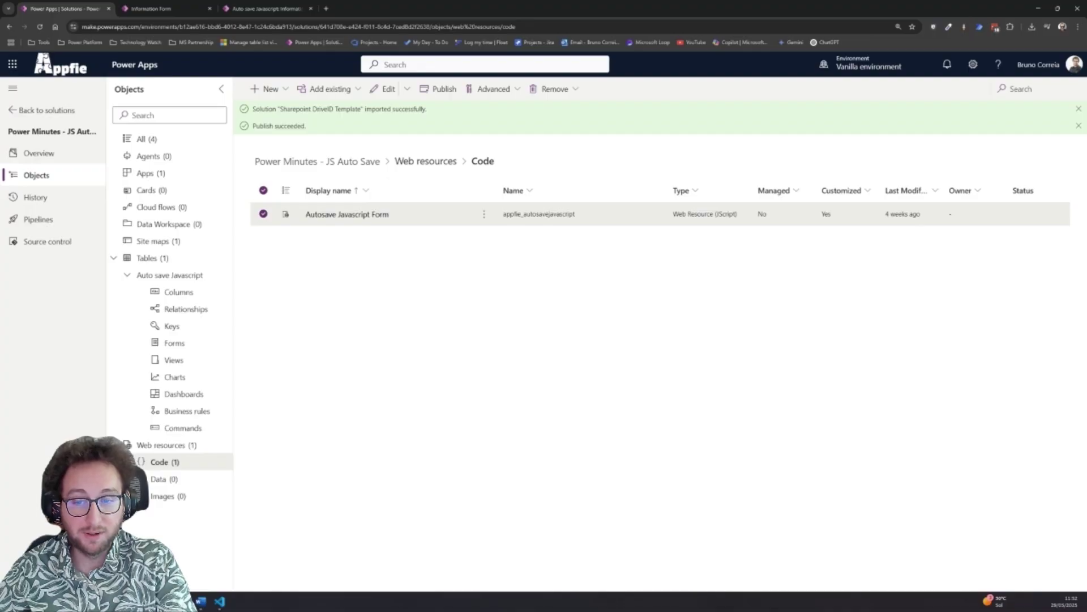
- Switch to the Information form editor and examine the events of the General tab and the main form's On Load handlers
click(147, 12)
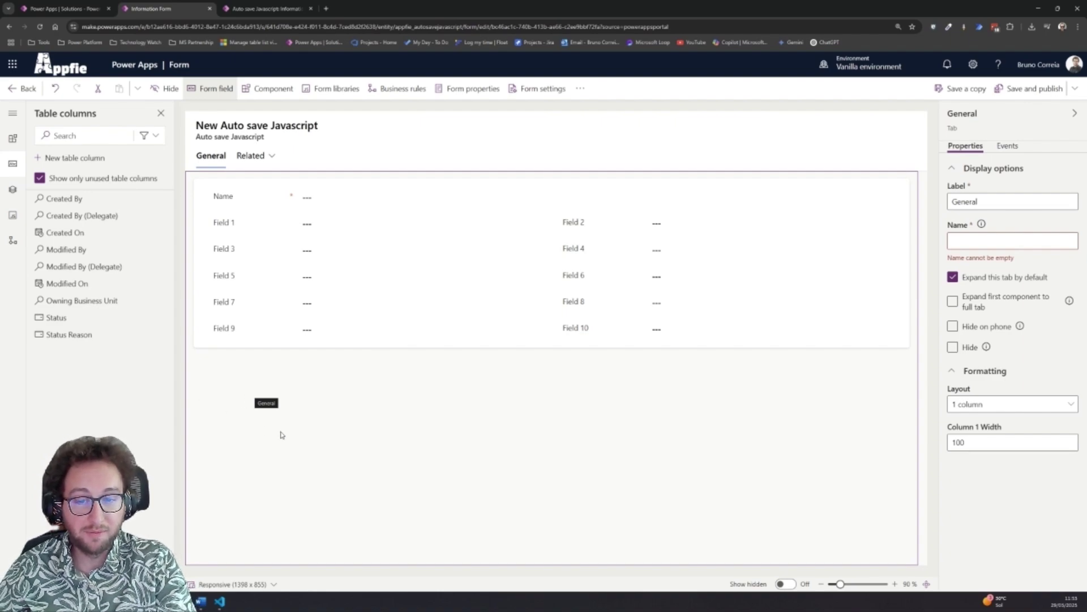
click(305, 230)
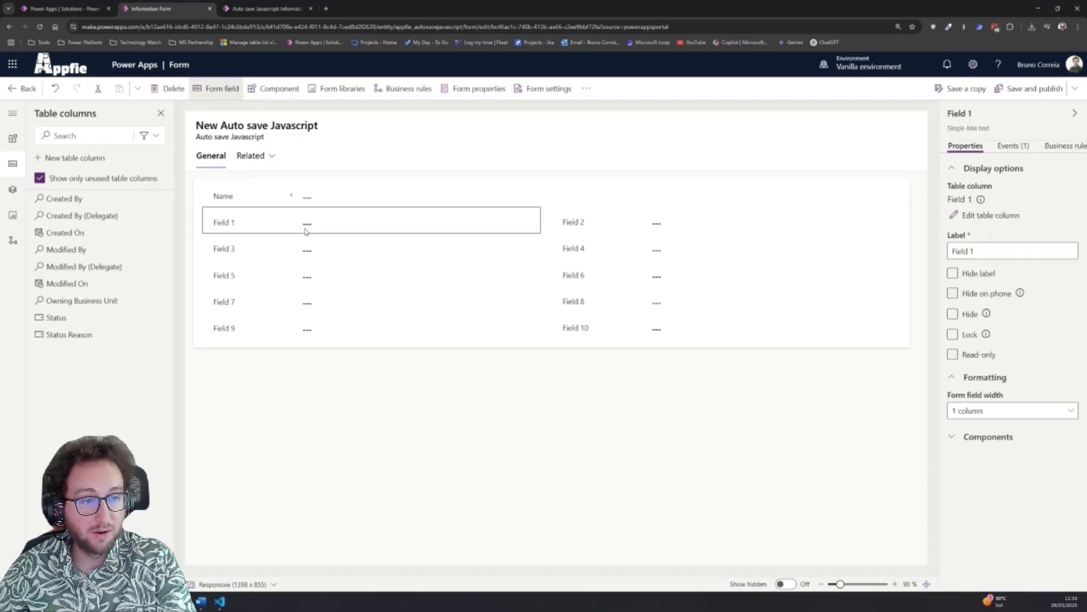
click(602, 254)
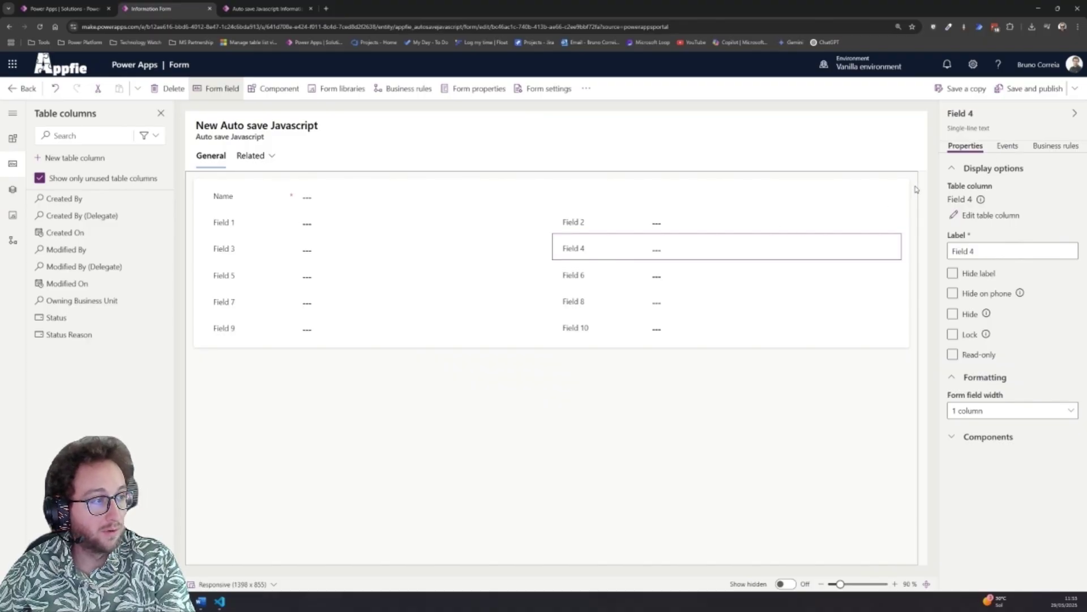
click(923, 182)
click(1014, 148)
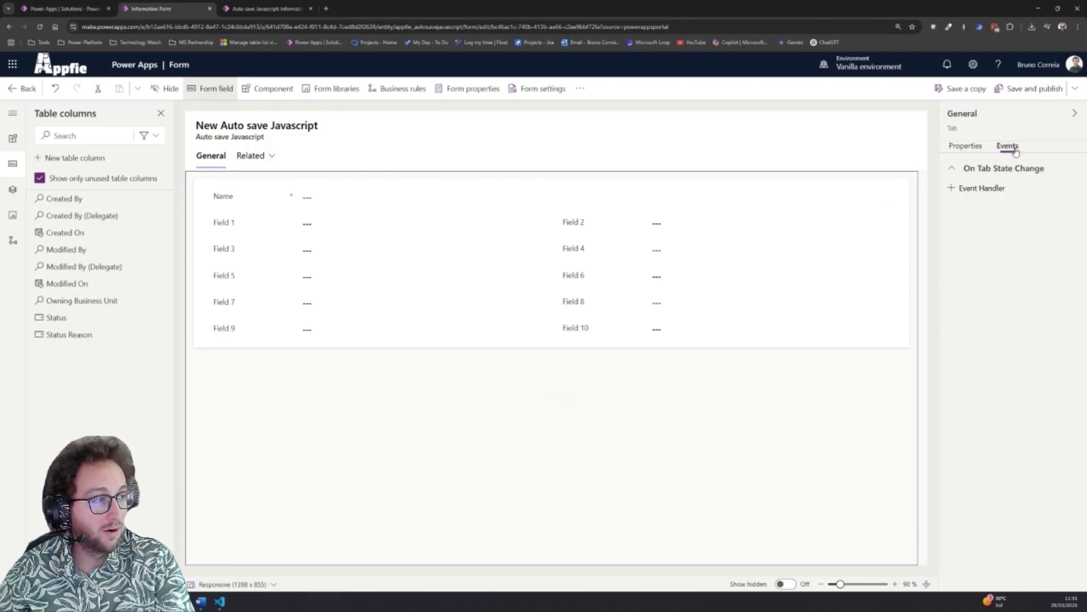
click(931, 236)
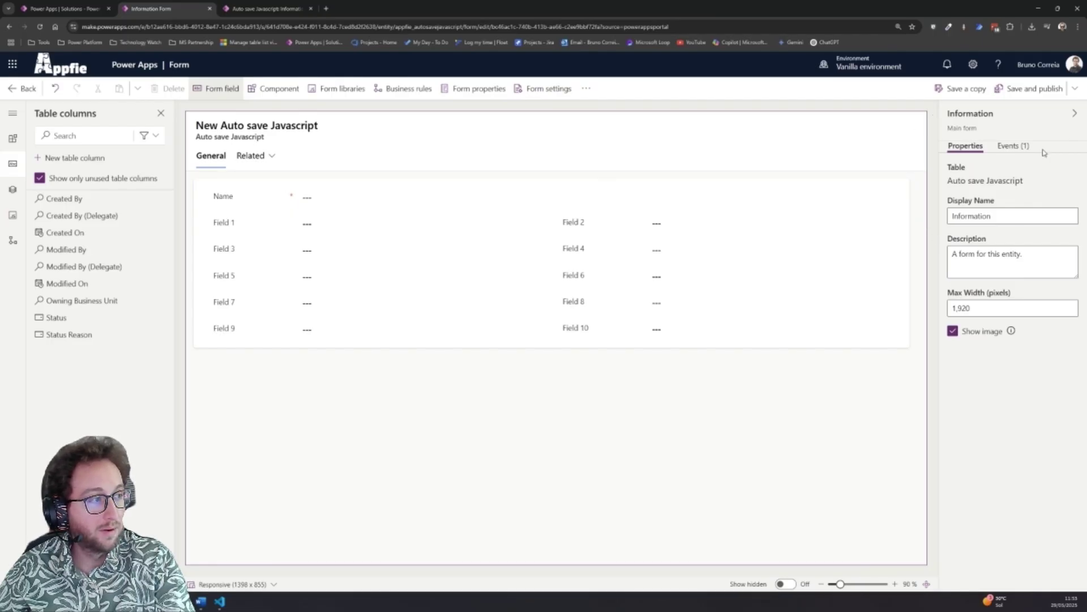
click(1020, 147)
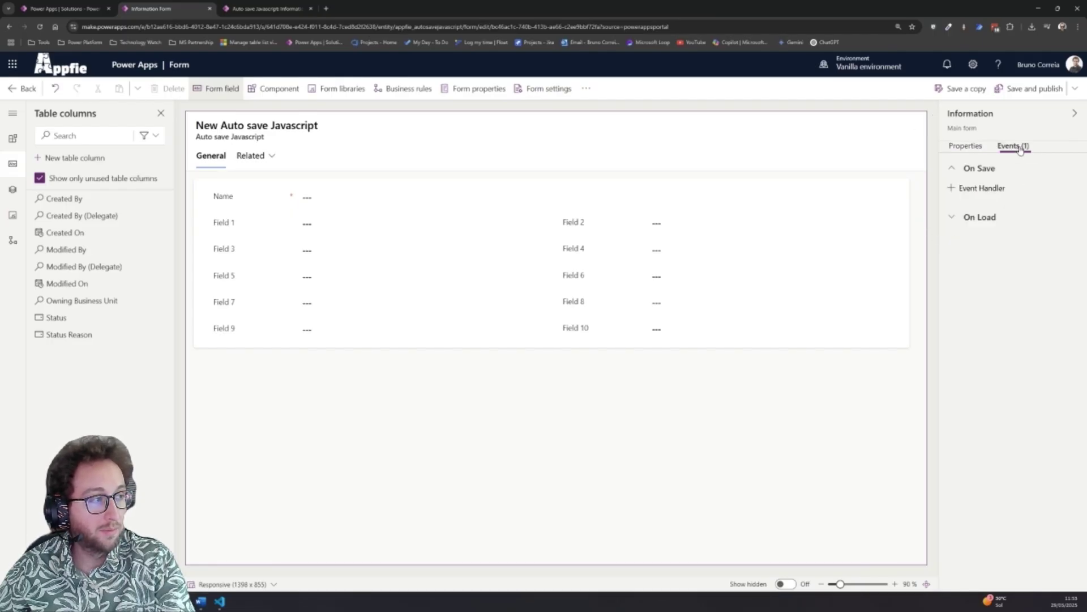
click(955, 219)
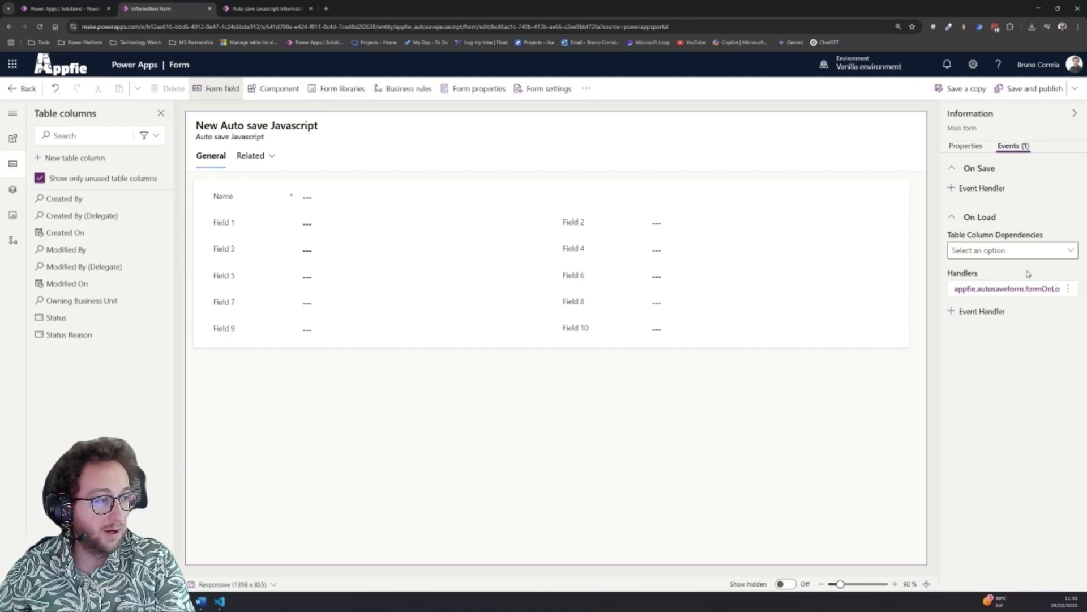
- Show the form libraries, search the addable JavaScript libraries for "appfie", clear the filter and close without adding one
click(12, 221)
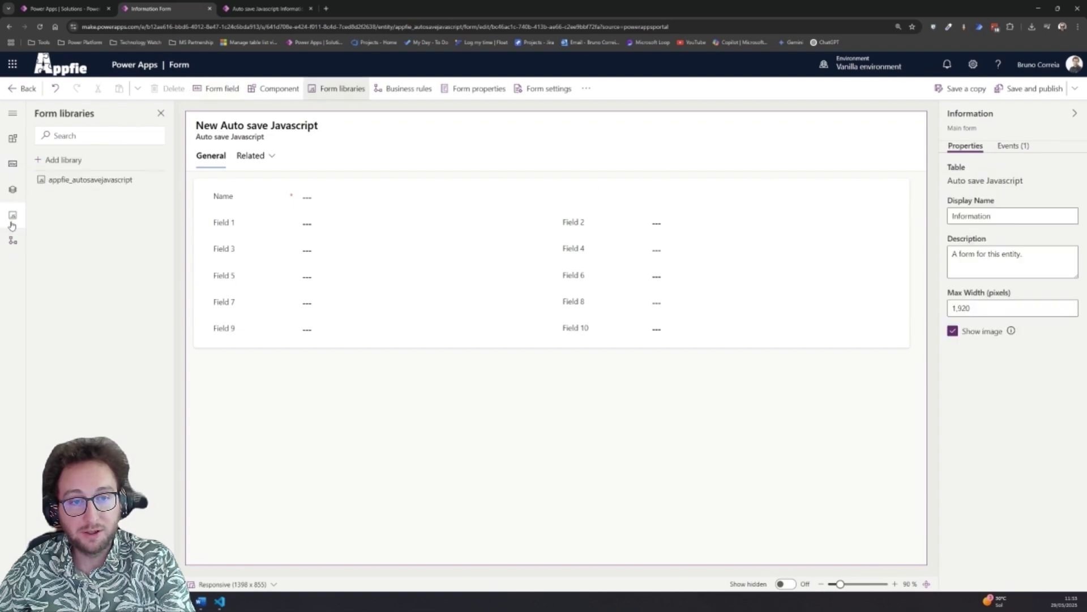
click(64, 162)
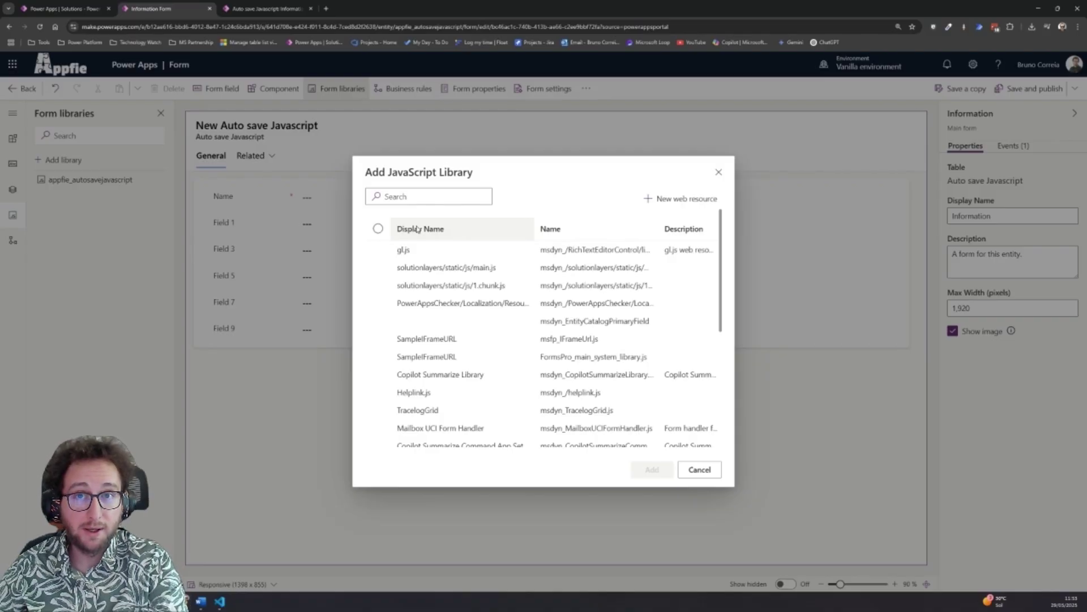
click(440, 197)
text(appfi)
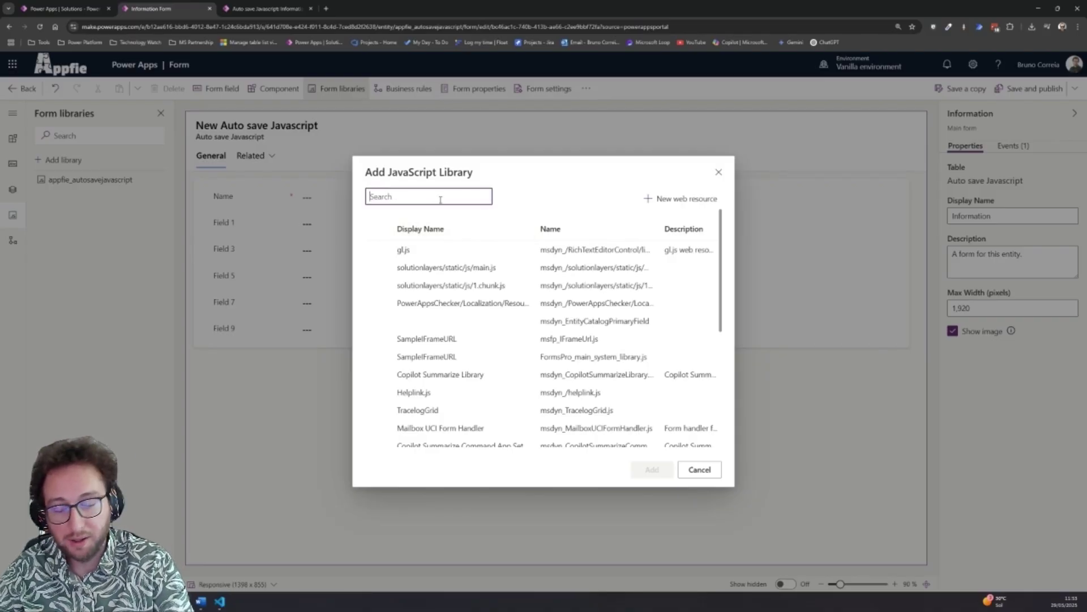
text(e)
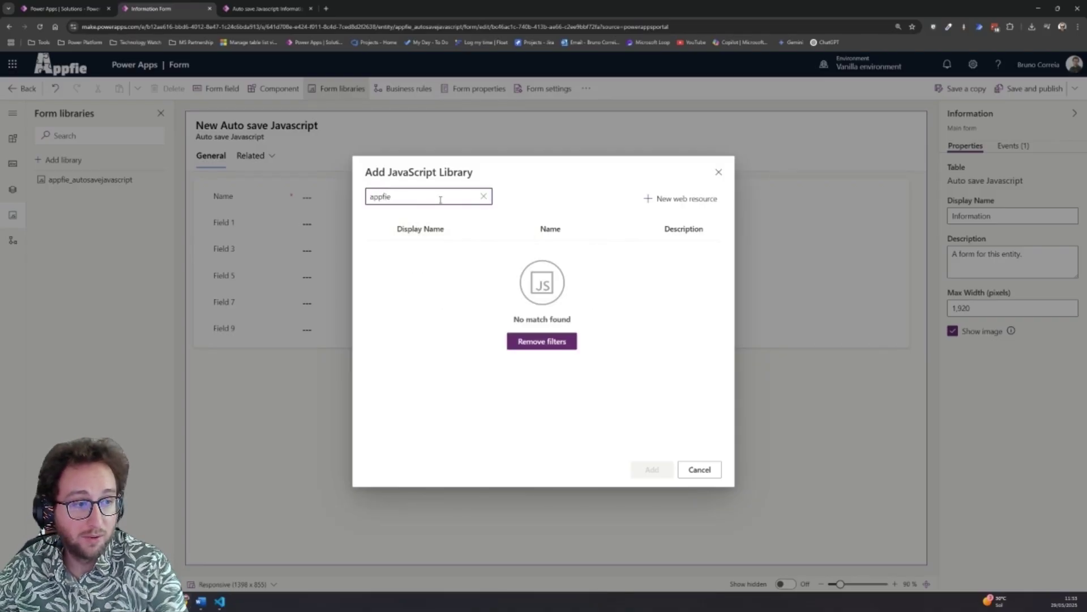
click(543, 347)
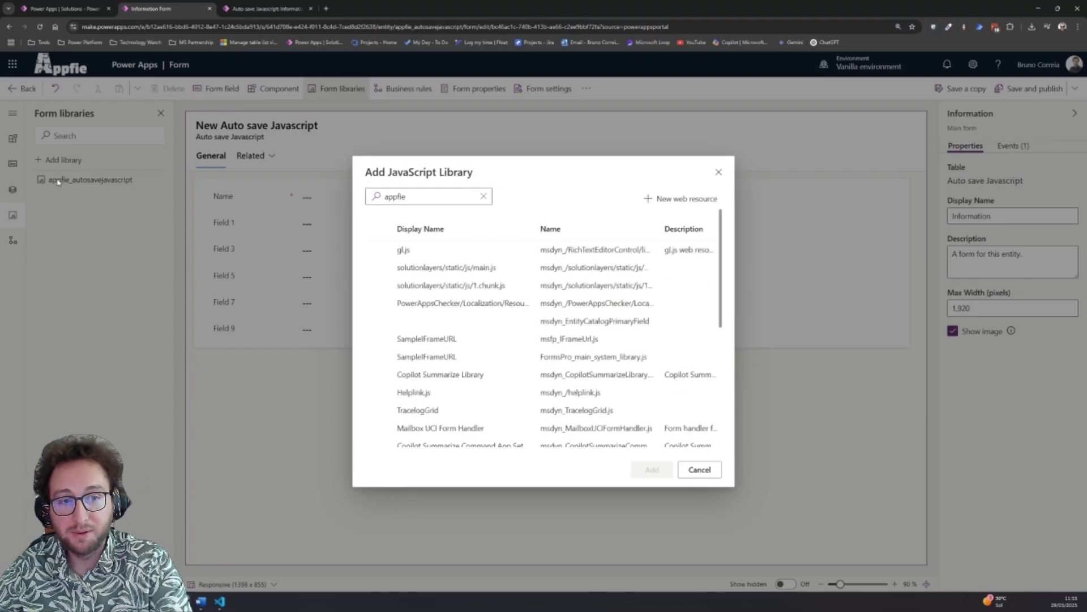
click(718, 171)
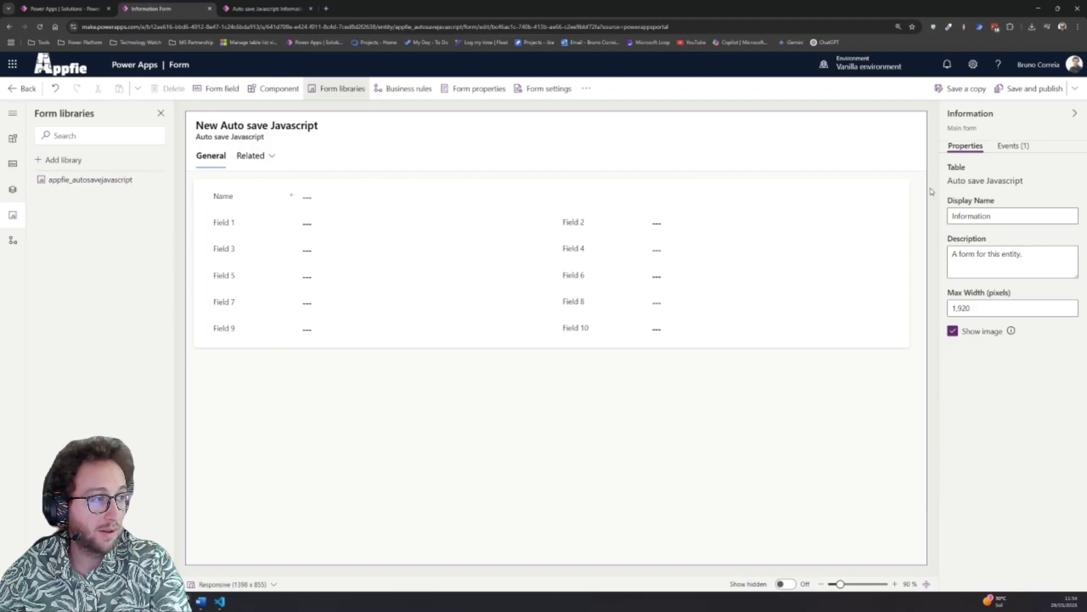
- Review the main form's On Load handler configuration, including its library, function and execution context option, and close it unchanged
click(1008, 146)
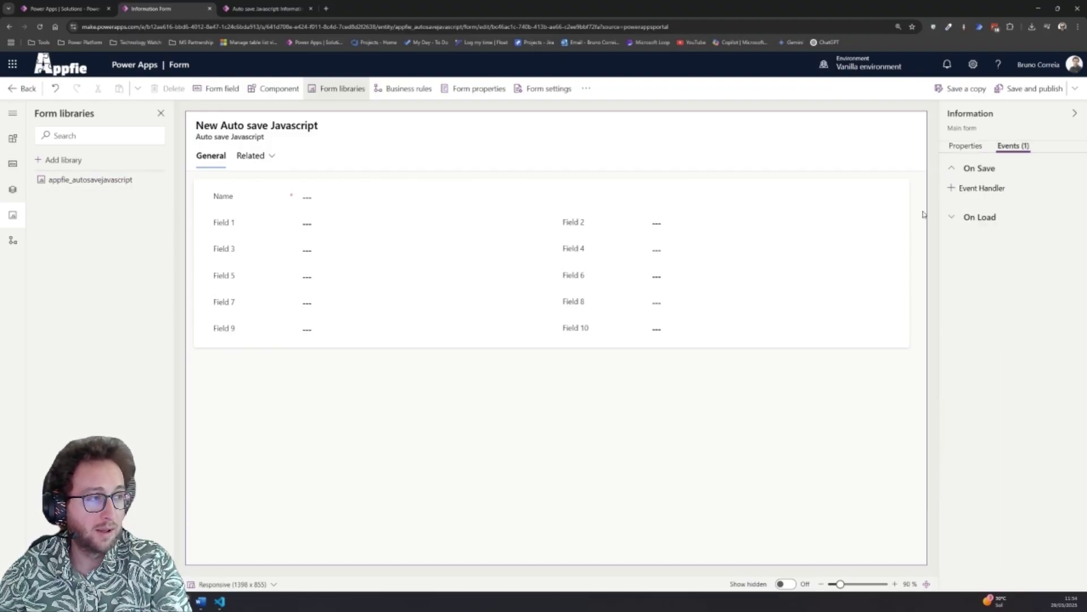
click(954, 219)
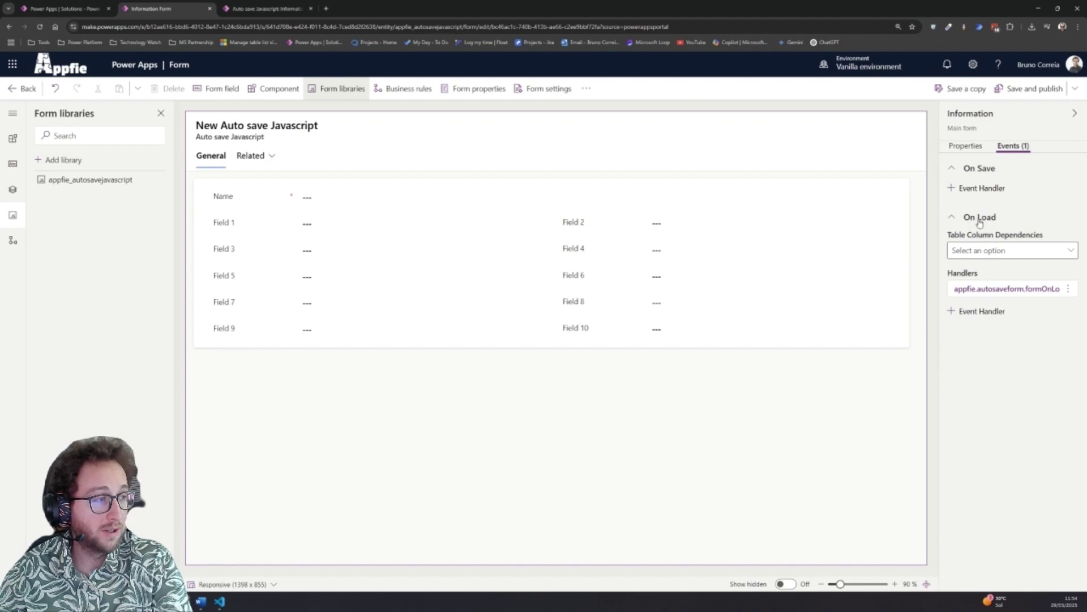
click(995, 289)
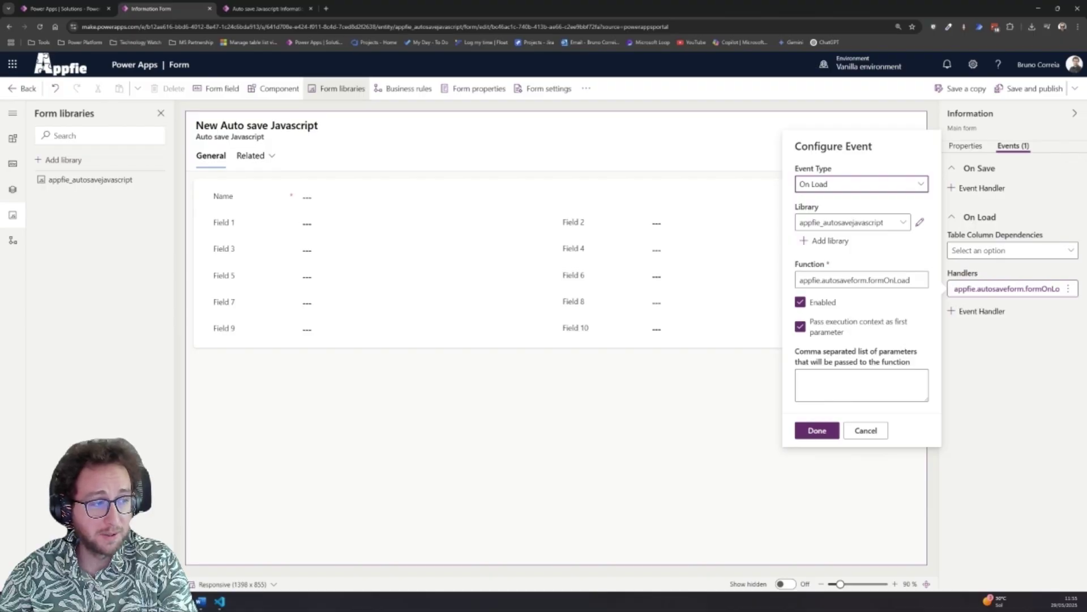
click(818, 432)
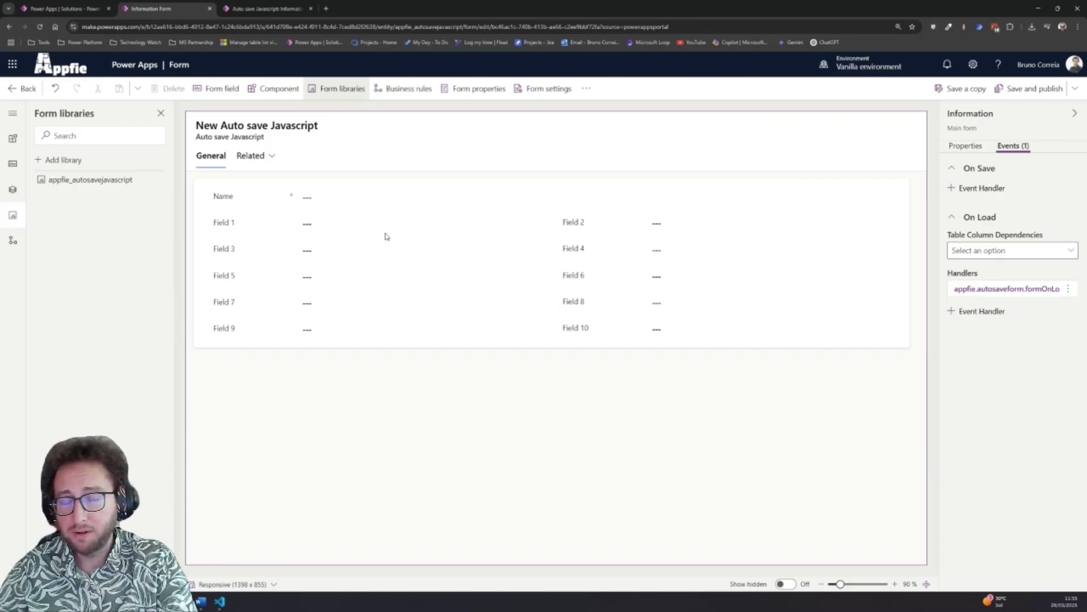
- Review Field 1's On Change handler configuration, checking the called function's name and the execution context option, and close it unchanged
click(348, 226)
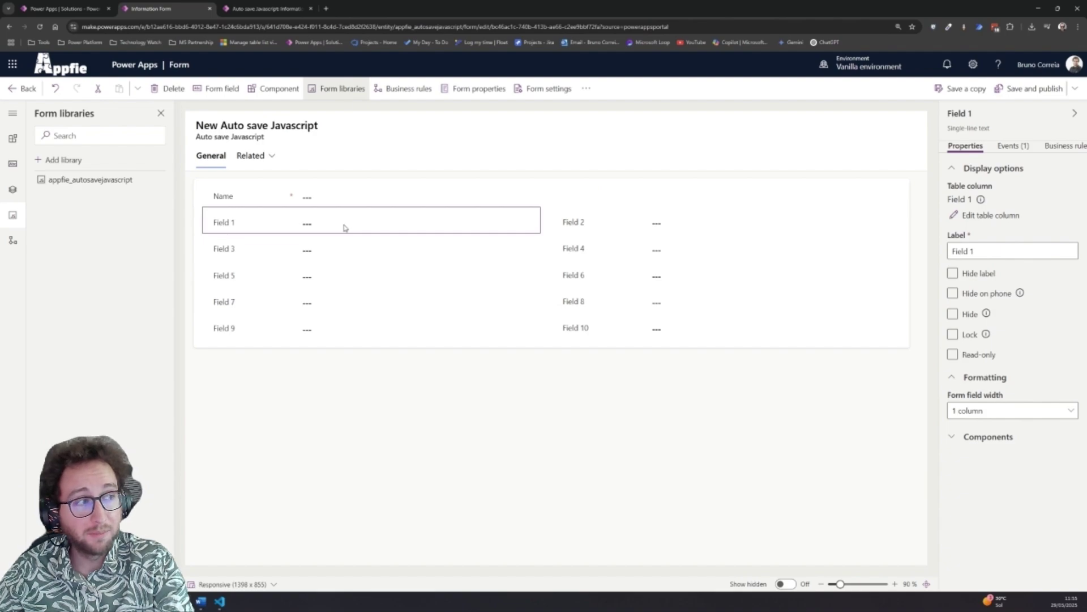
click(1010, 150)
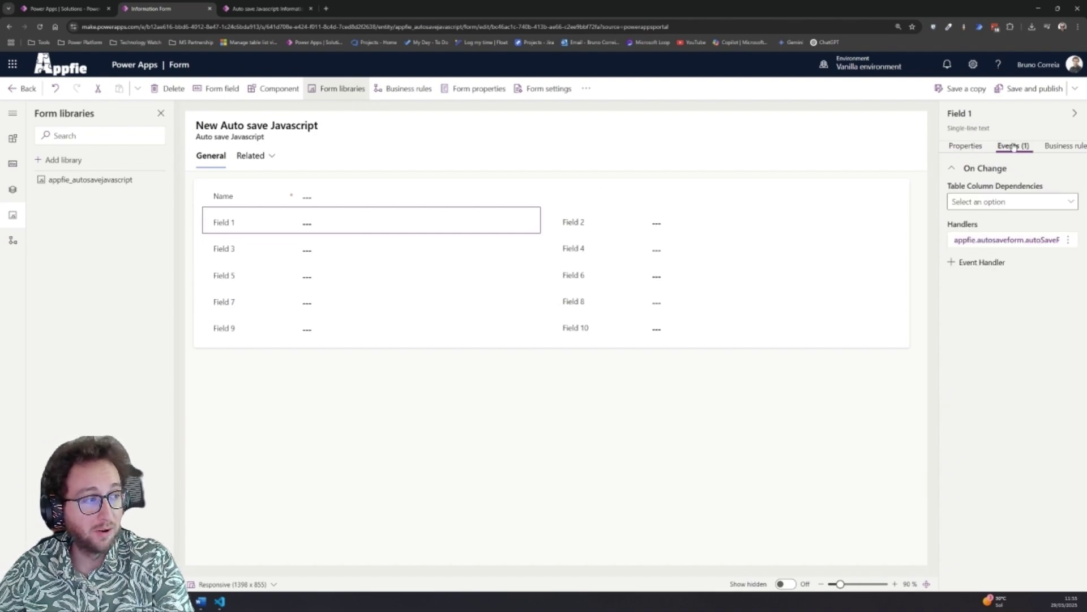
click(975, 243)
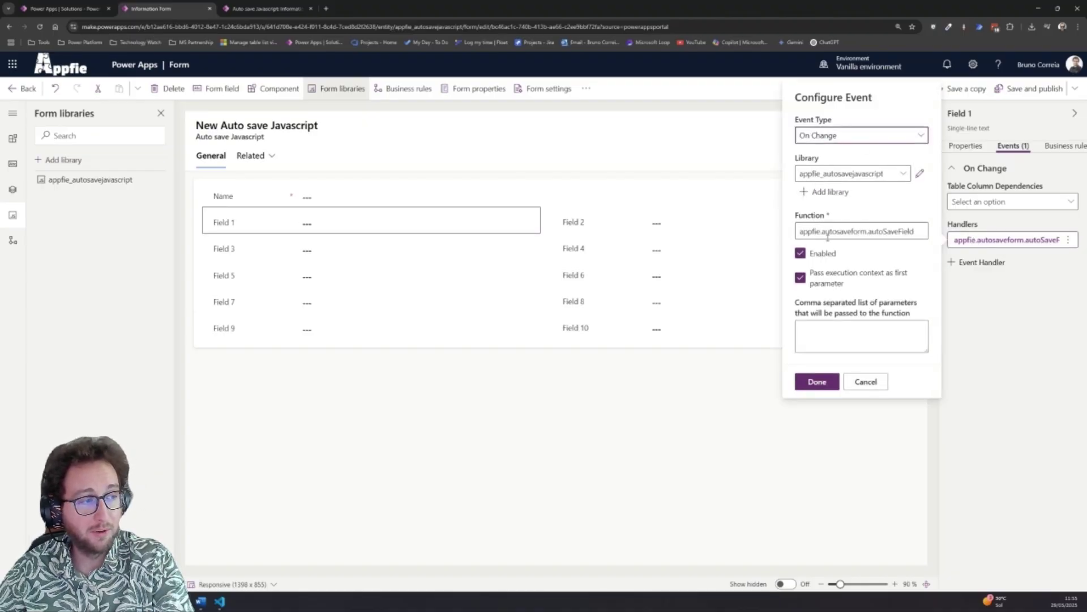
drag(870, 231, 915, 232)
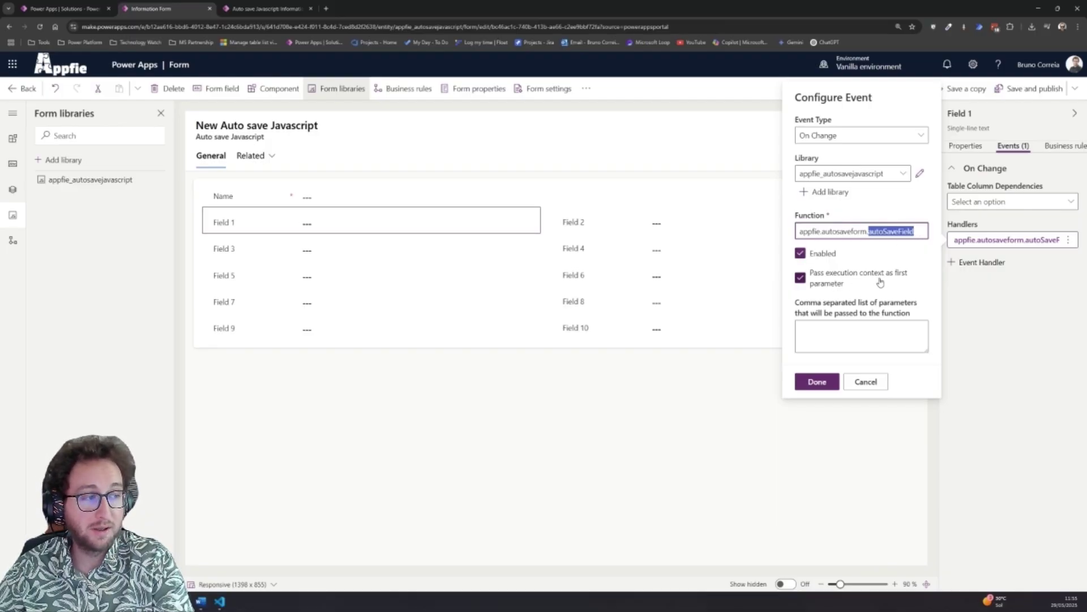
click(818, 381)
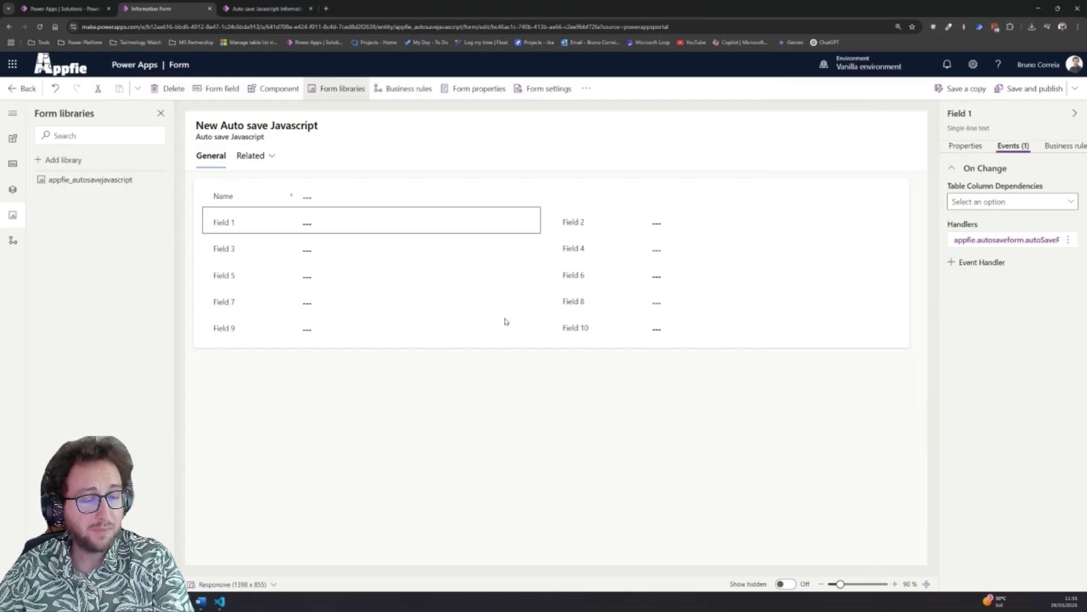
- Switch to VS Code, examine the auto-save field list and the formOnLoad function's executionContext parameter, and return to the browser
click(226, 601)
click(406, 215)
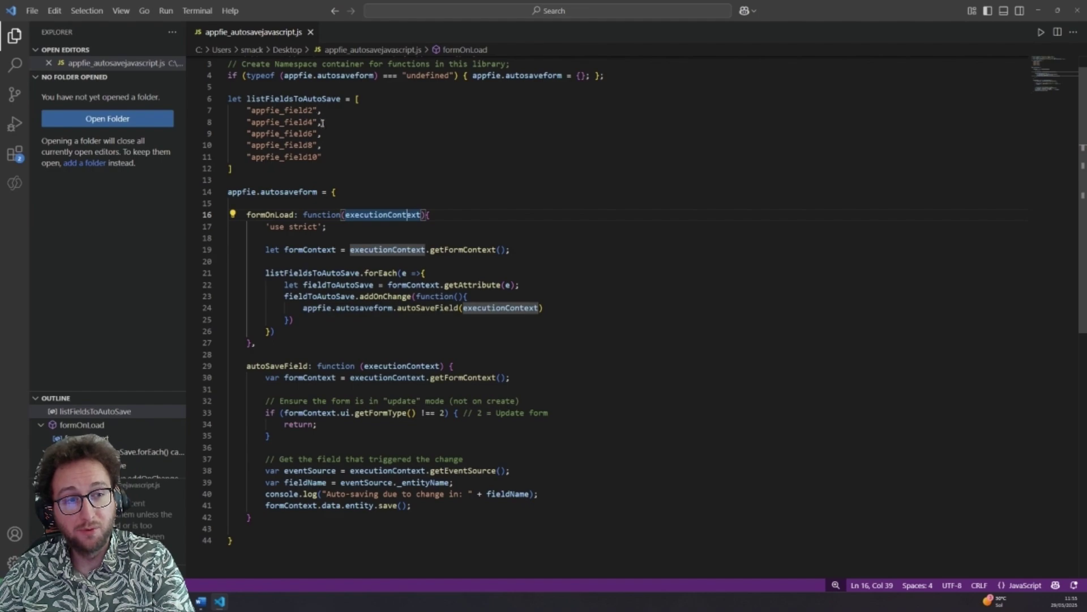
click(1037, 10)
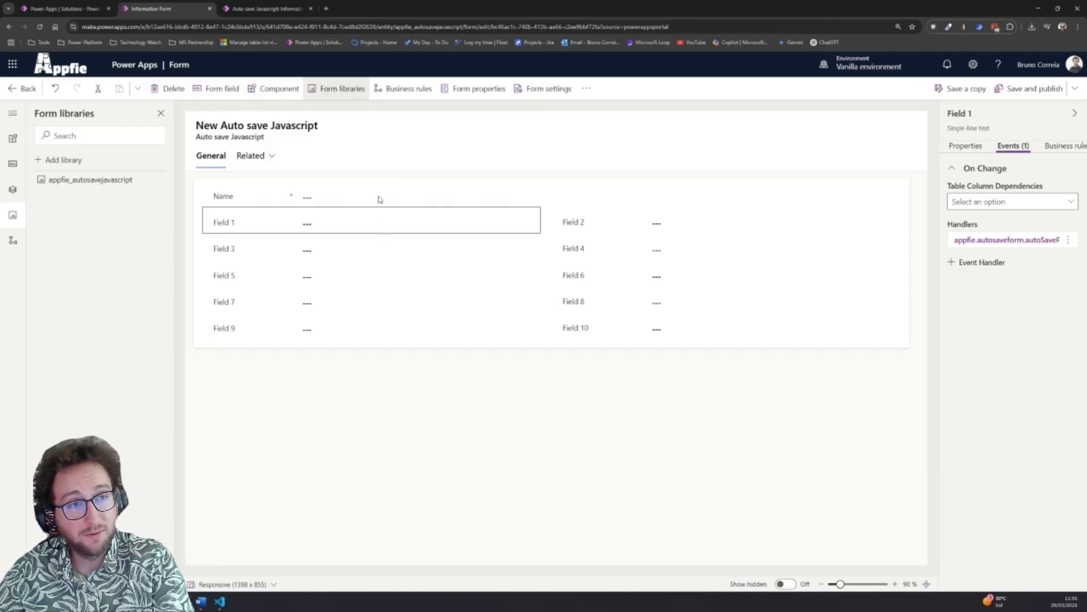
- Switch to the Power Minutes example record in the model-driven app and set Field 2 to 2, leaving the field to trigger auto-save
click(275, 9)
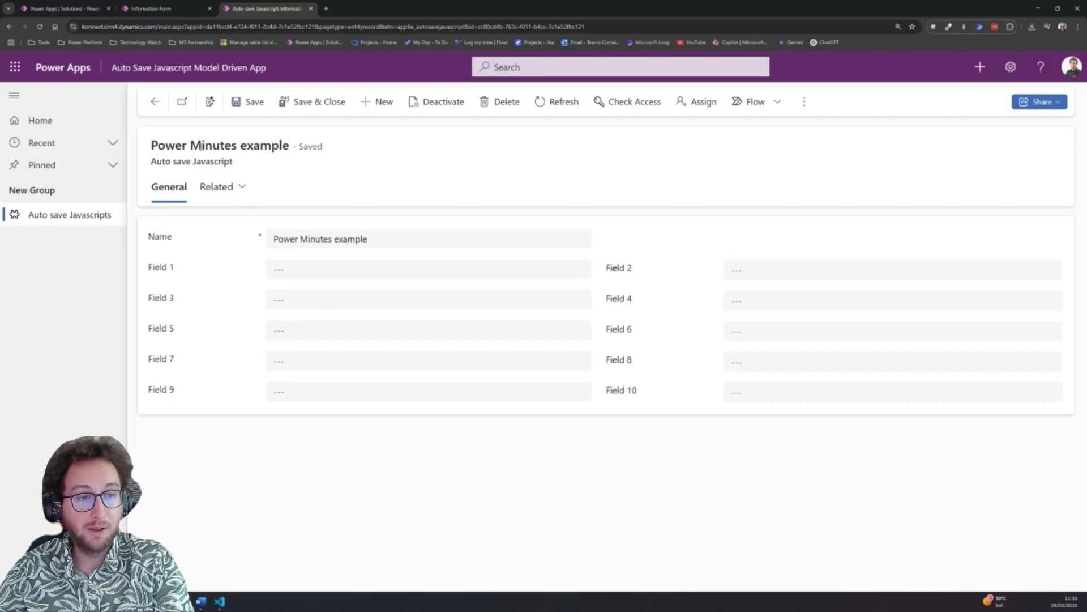
click(743, 270)
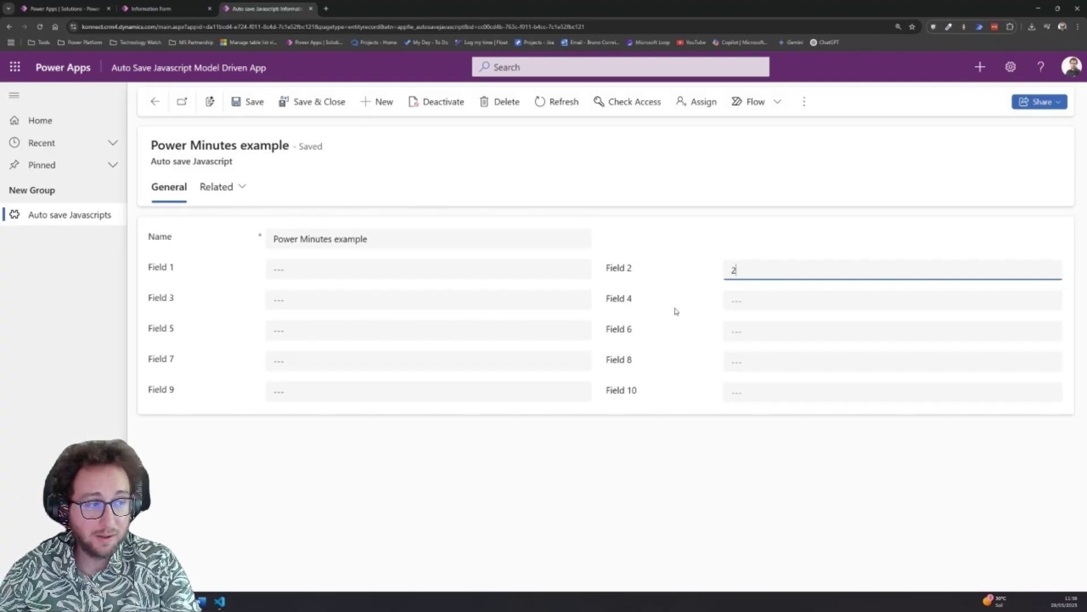
click(636, 317)
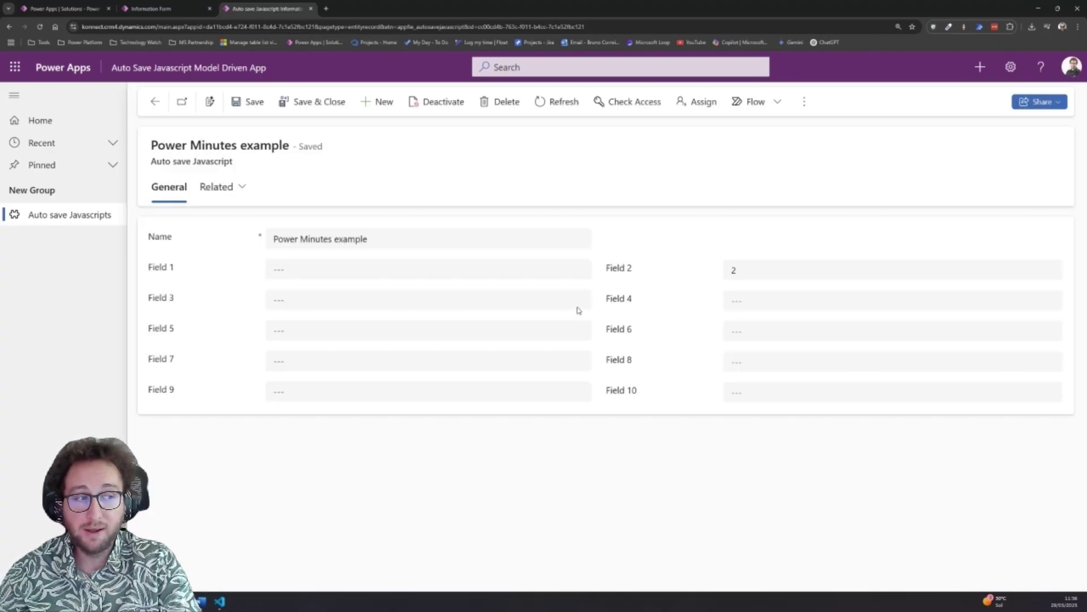
- Set Field 4 to 35, Field 6 to 325, Field 8 to 235 and Field 10 to 235, leaving each field to trigger auto-save
click(754, 304)
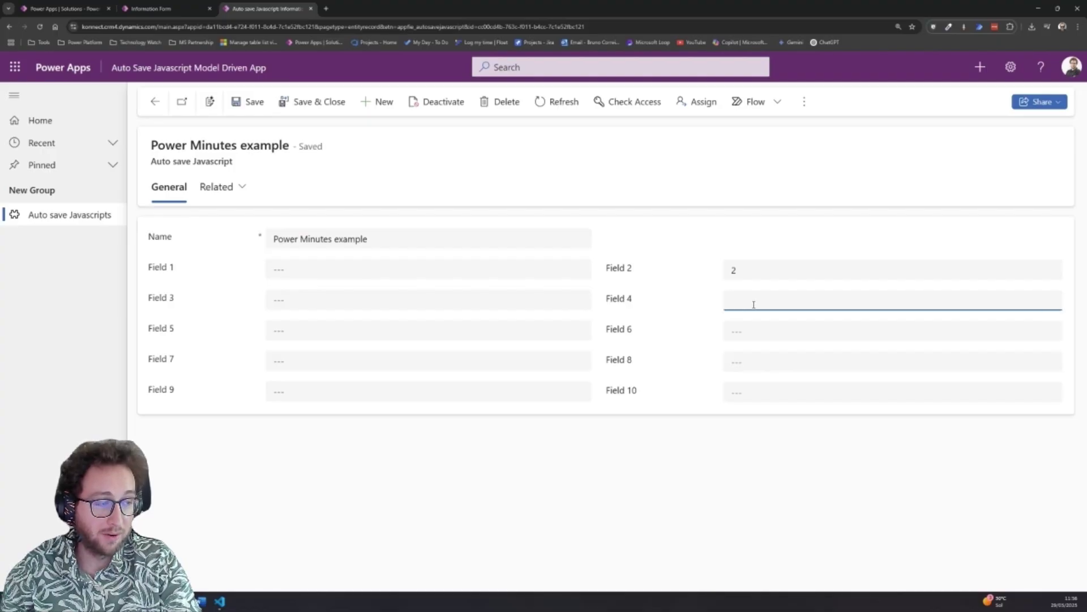
text(35)
click(740, 328)
text(325)
click(743, 362)
text(235)
click(738, 392)
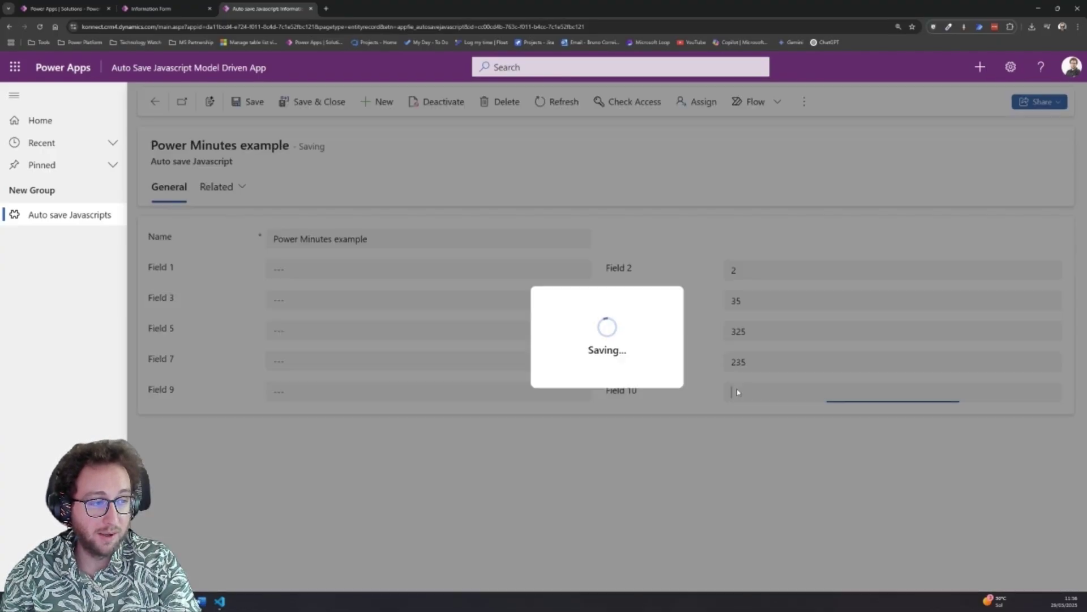
text(235)
click(507, 440)
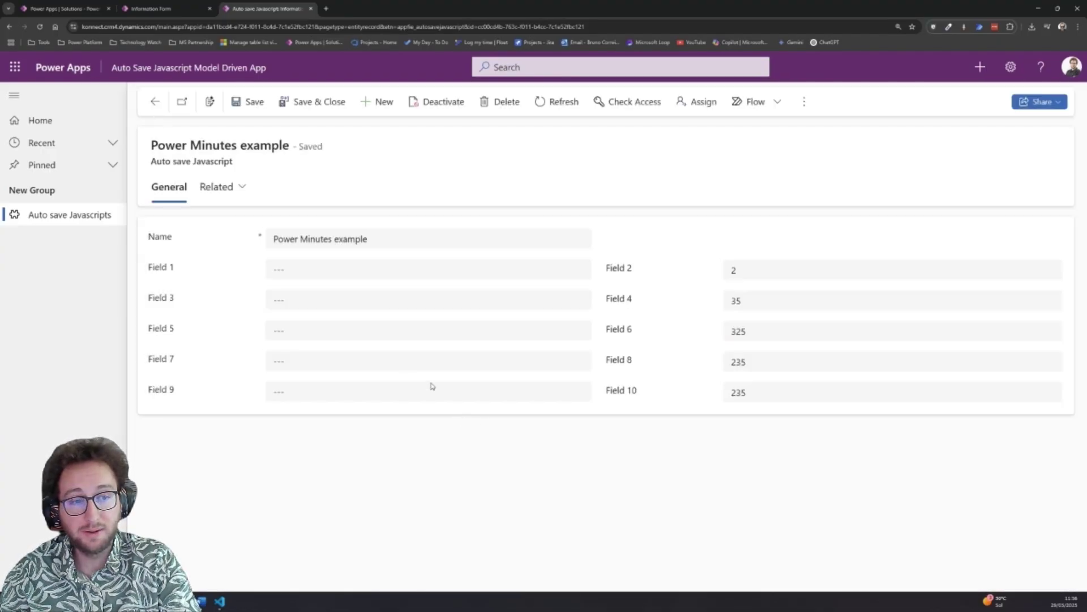
- Set Field 1 to 1 and leave the field to test its On Change auto-save
click(311, 270)
text(1)
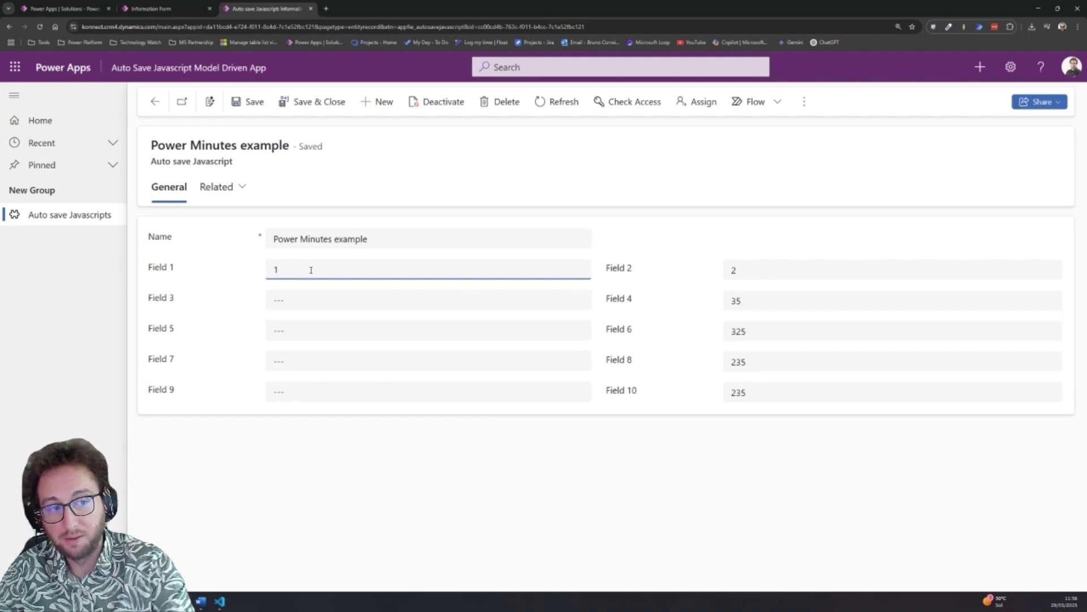
click(242, 296)
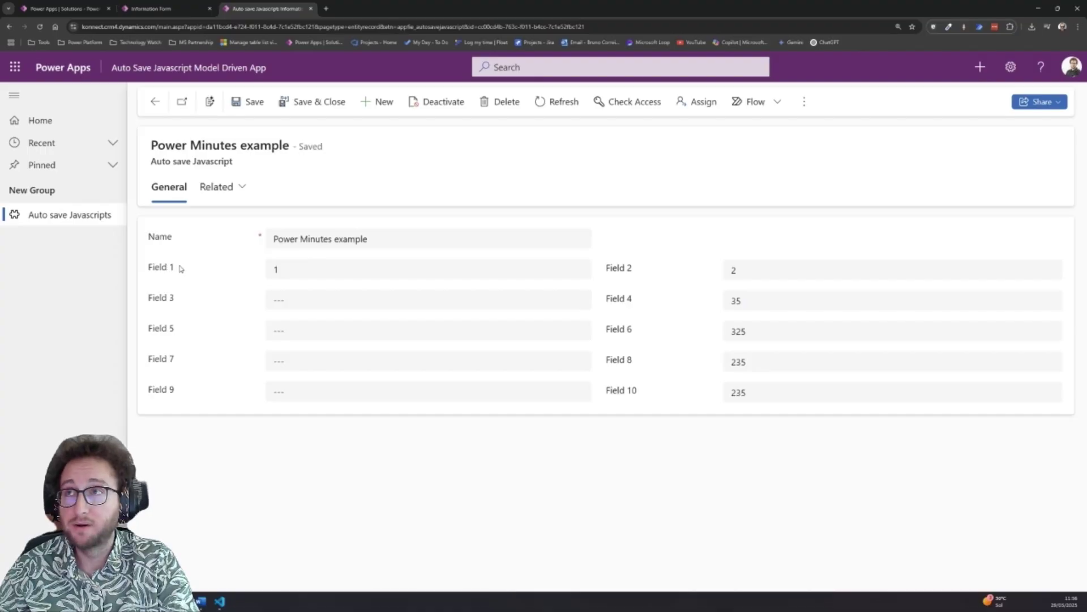
- Enter "not" in Field 3 and leave the field to test a column without auto-save
click(280, 302)
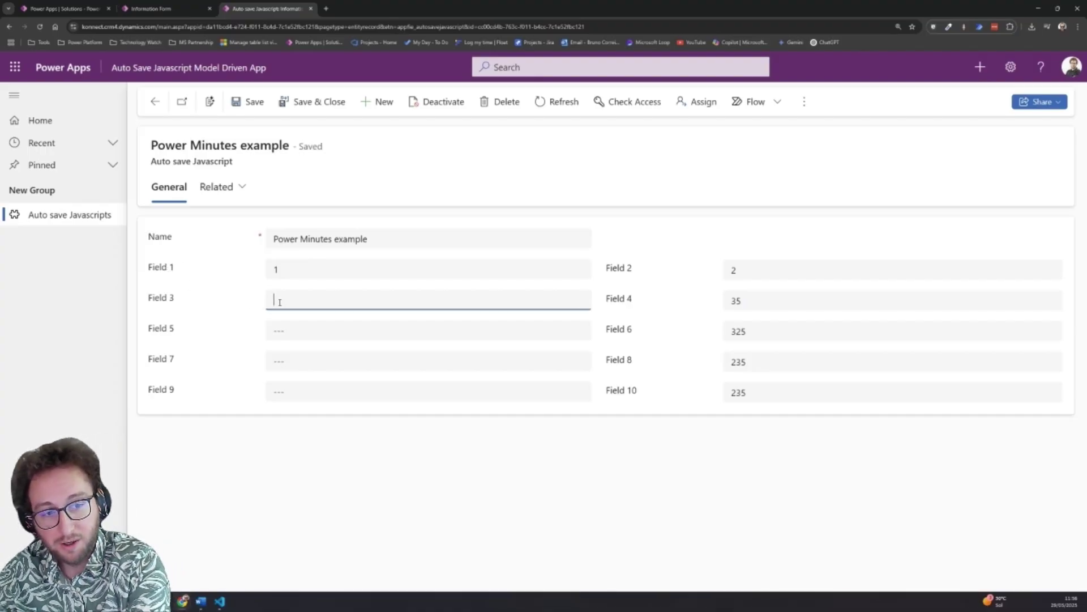
text(np)
click(267, 434)
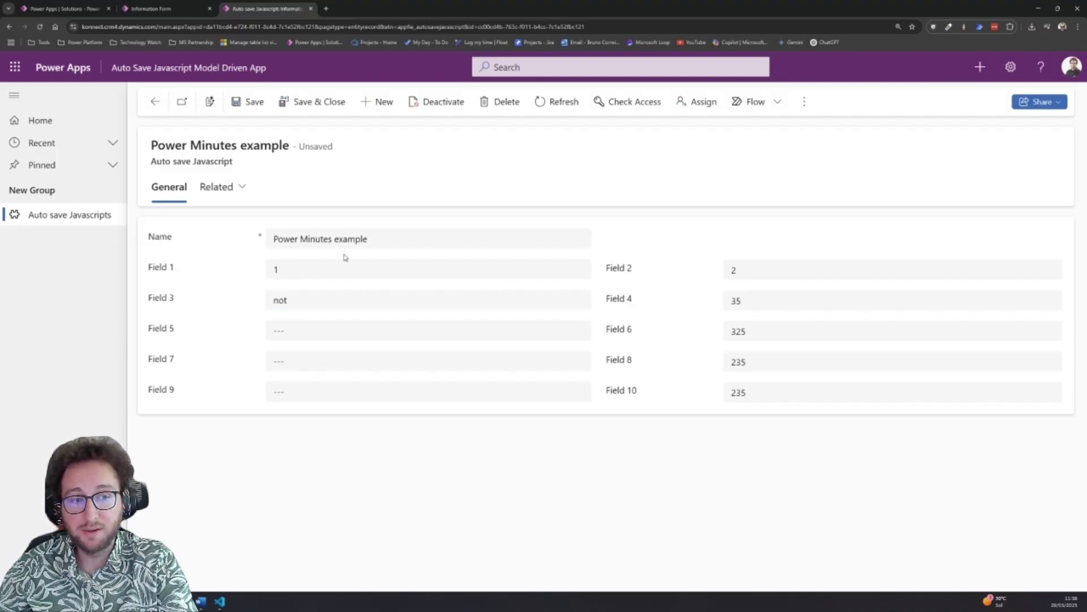
- Replace Field 1's value with "first" and leave the field to trigger auto-save of the record
click(334, 268)
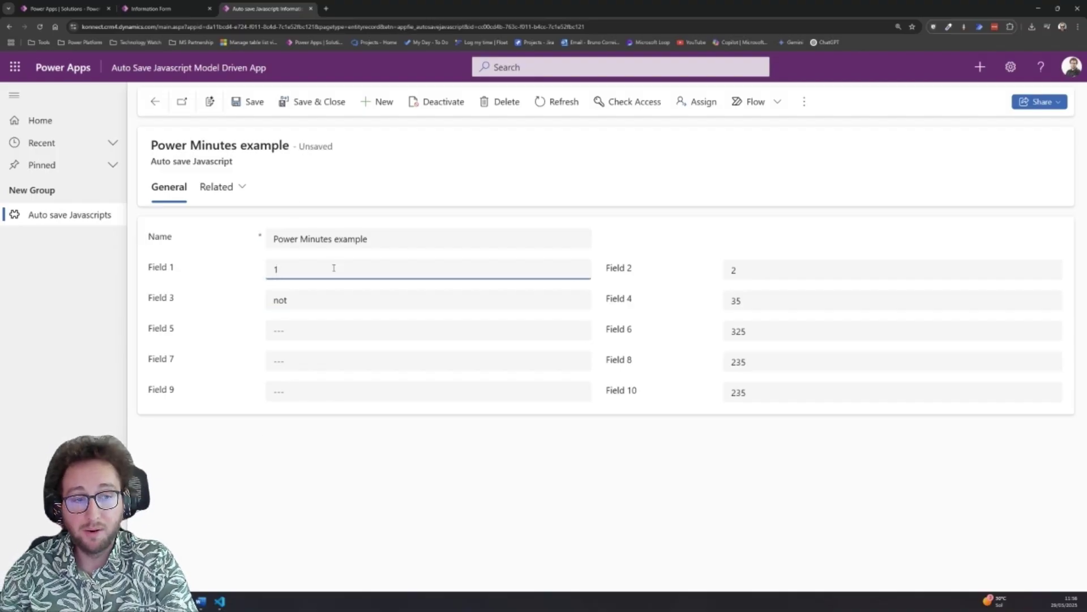
text(first)
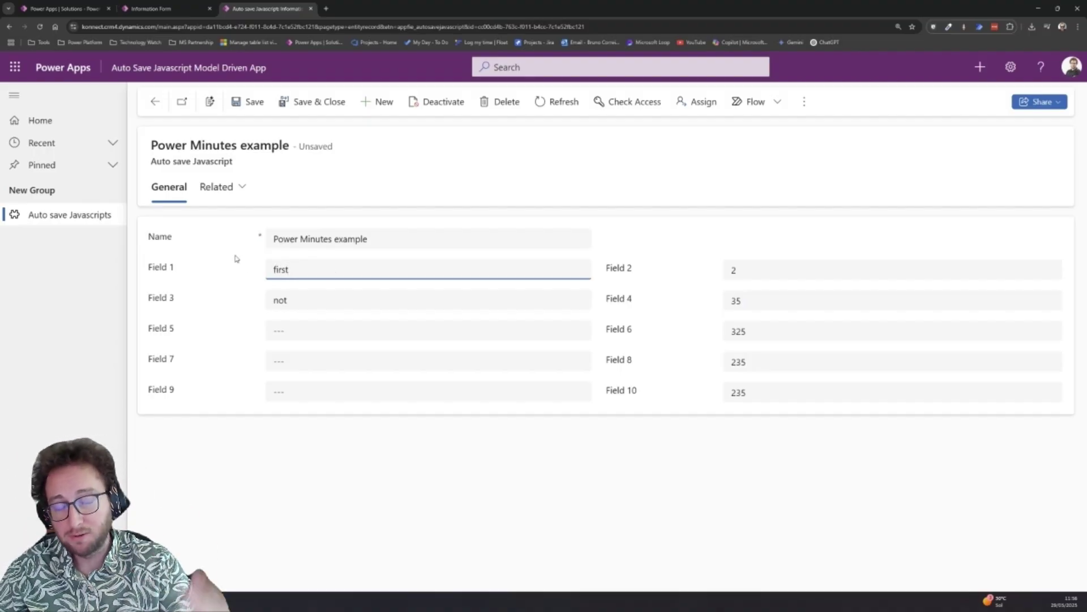
click(248, 331)
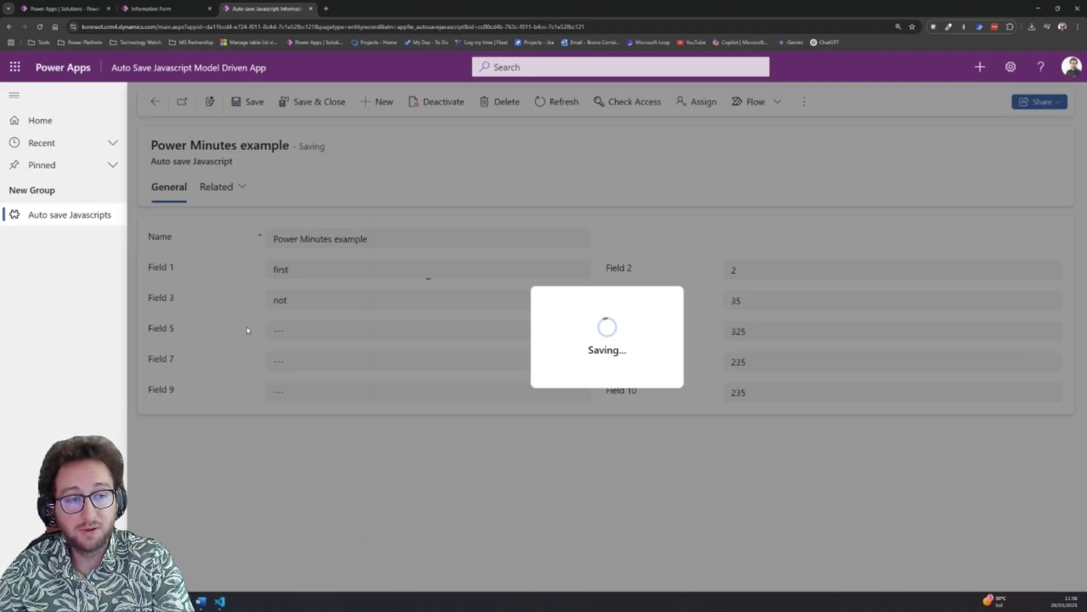